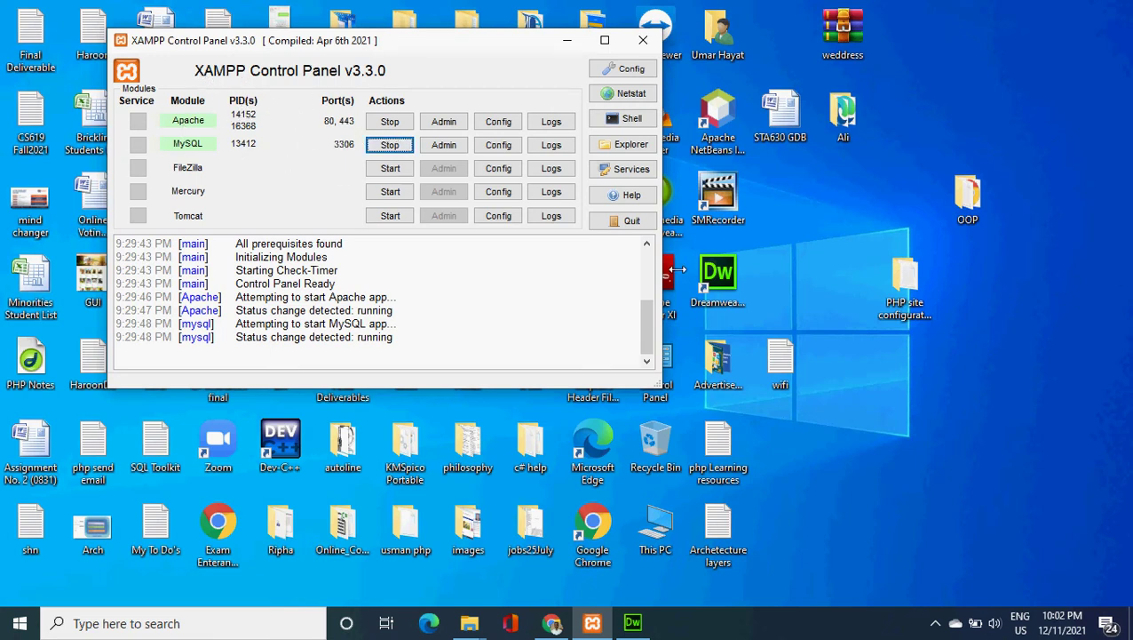
- Switch to Dreamweaver, close the index.php document and delete the existing Autoline site from the managed sites
left_click(633, 622)
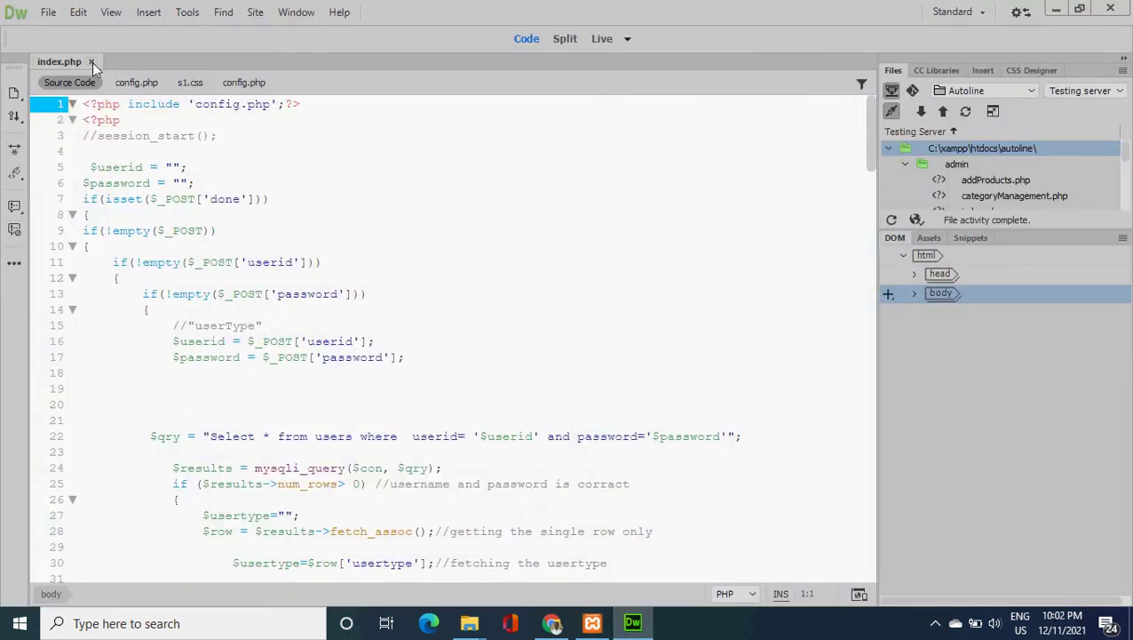
left_click(92, 61)
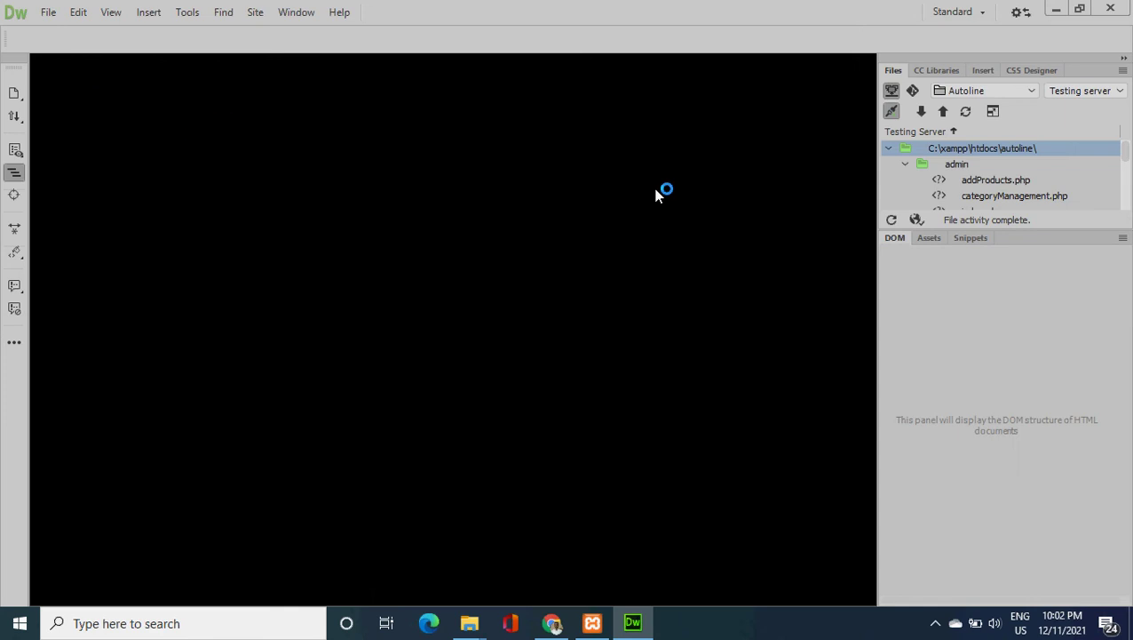
left_click(254, 15)
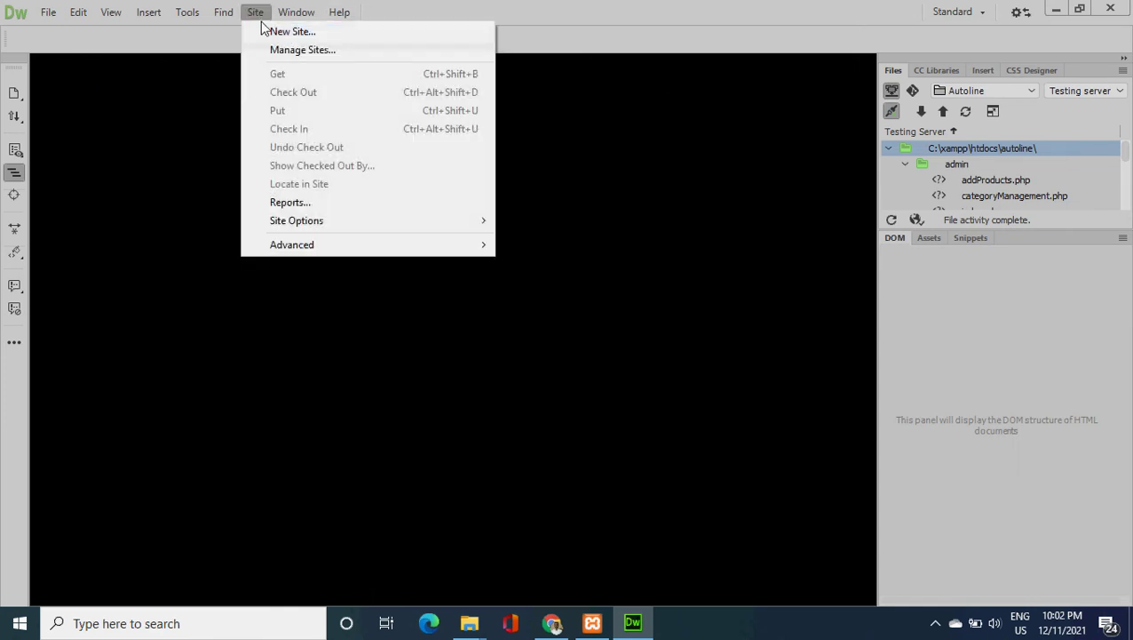
left_click(294, 51)
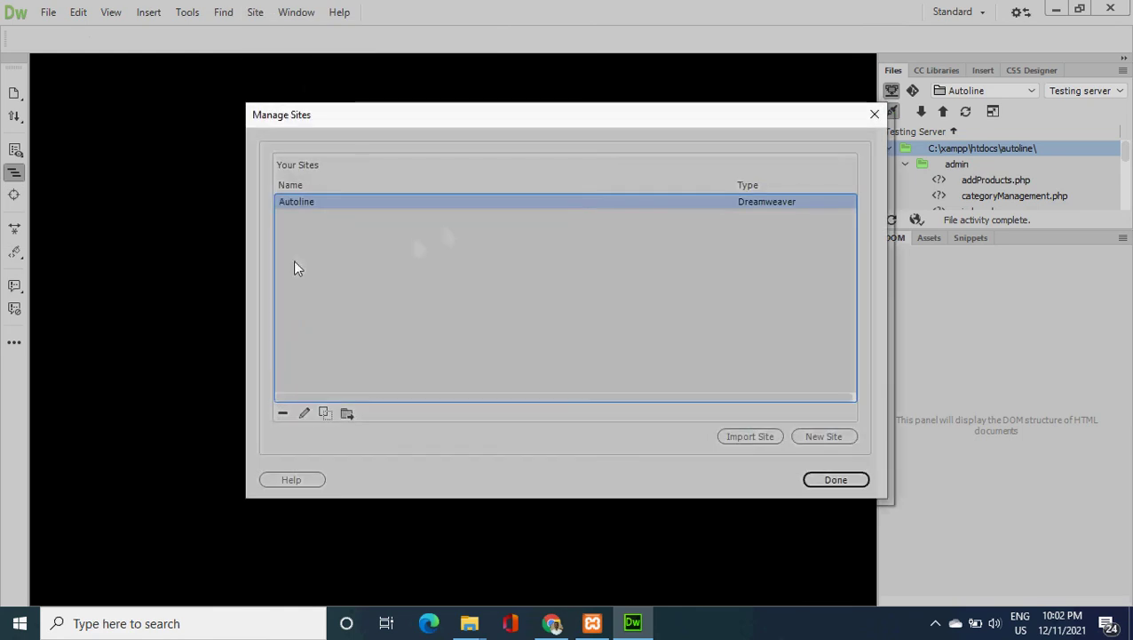
left_click(281, 417)
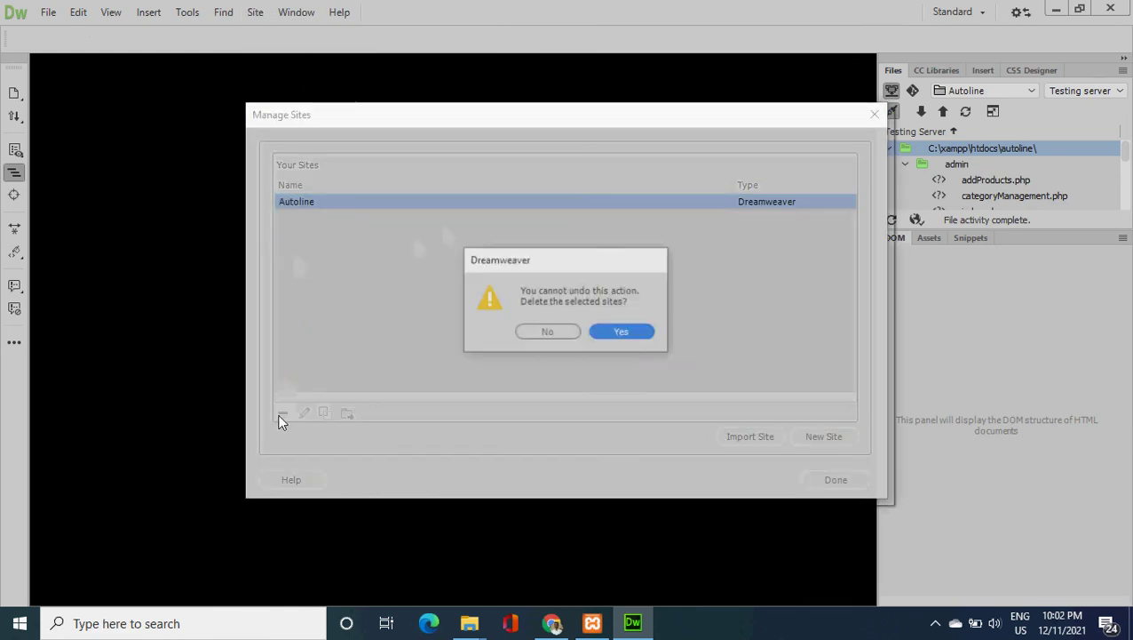
left_click(625, 338)
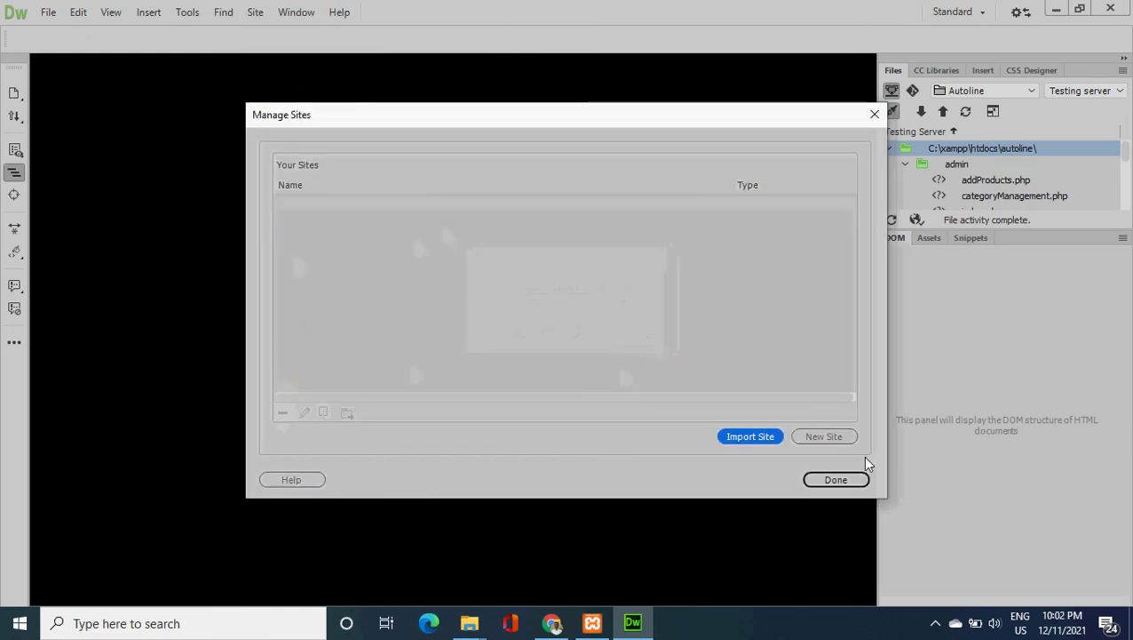
left_click(831, 483)
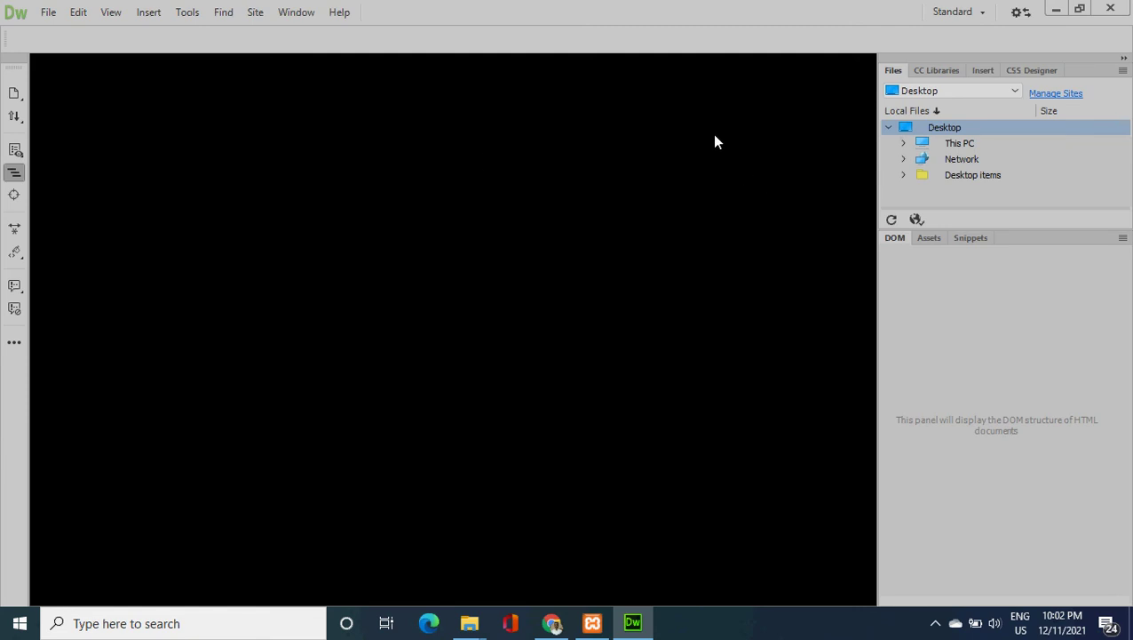
- Start a new Dreamweaver site definition and name the site Autoline
left_click(255, 13)
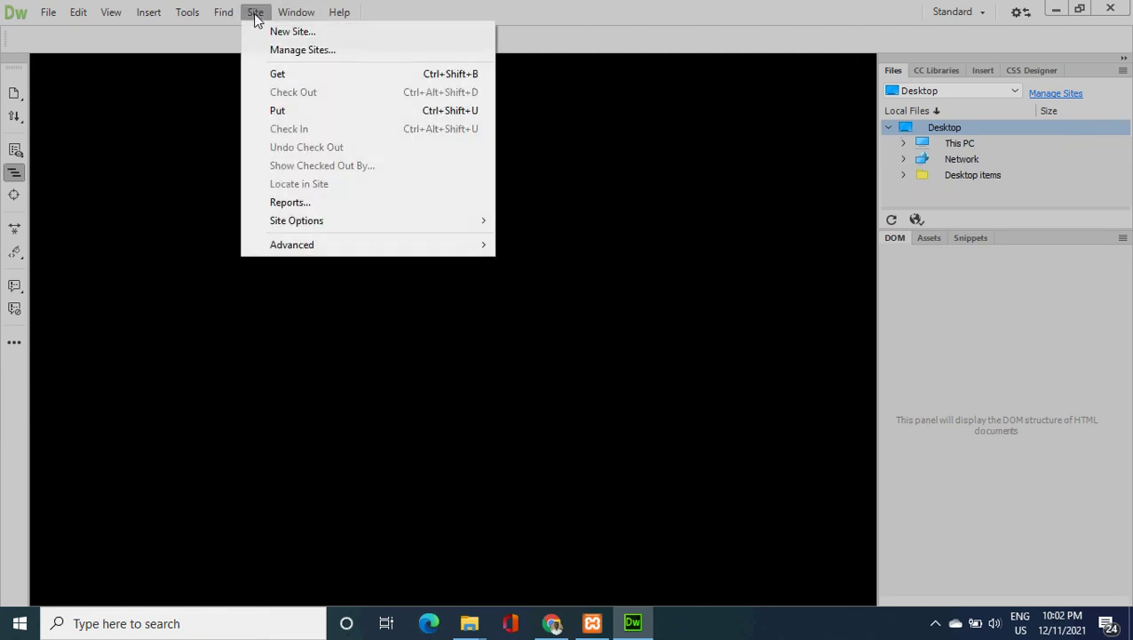
left_click(277, 34)
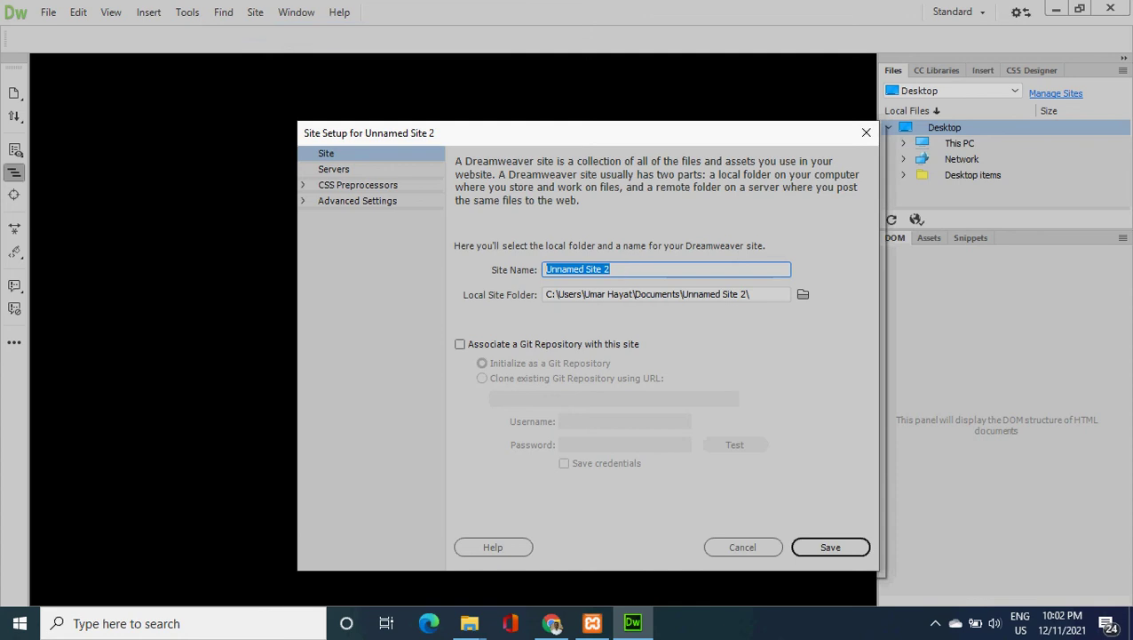
type("Al")
key("BackSpace")
type("uti")
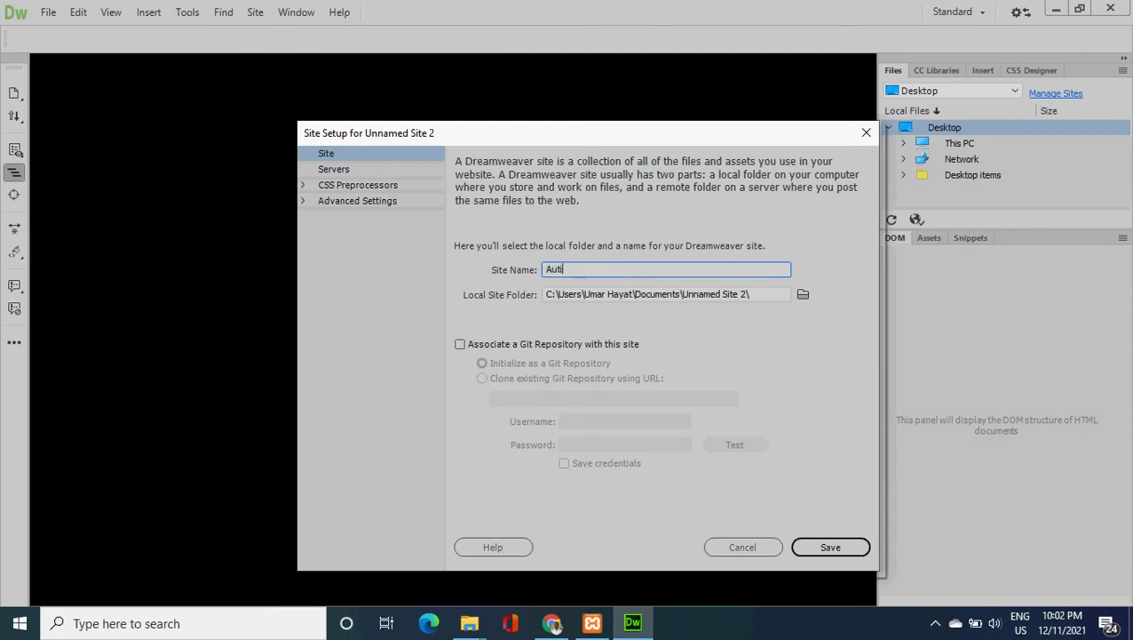
key("BackSpace")
type("oline")
- Create a folder named Autoline inside Documents and choose it as the local site folder
left_click(803, 296)
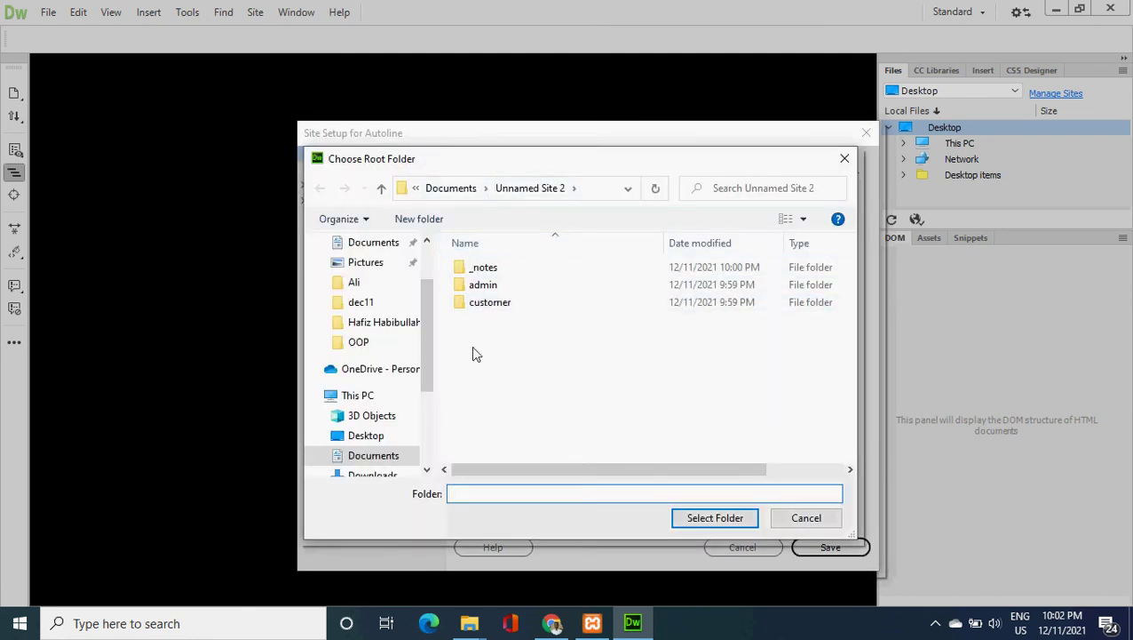
left_click(469, 190)
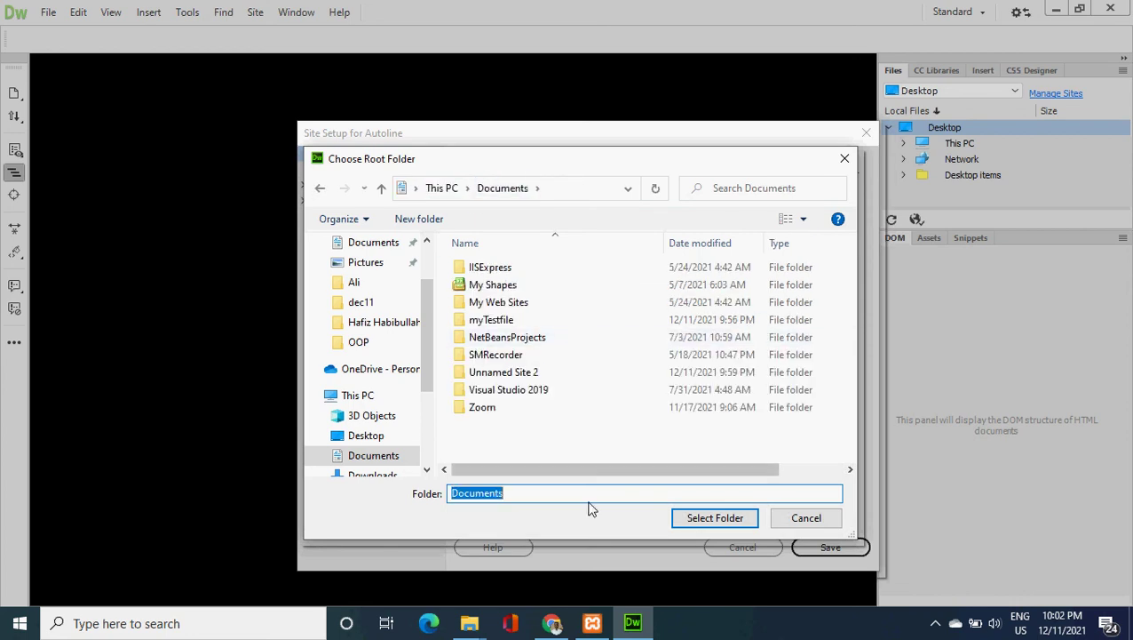
left_click(445, 221)
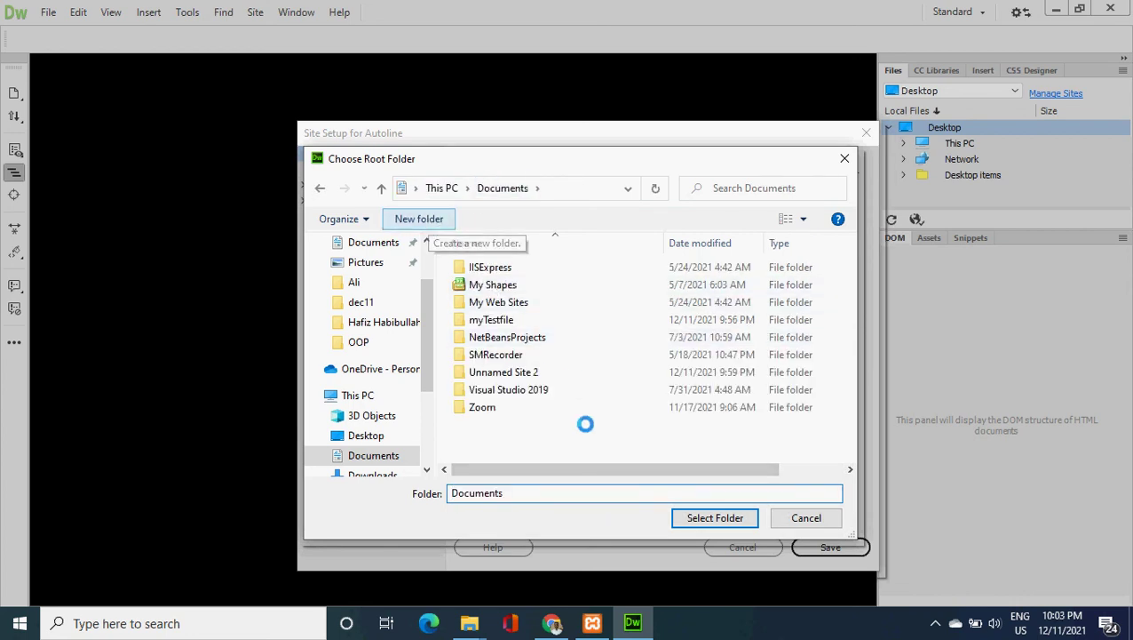
type("Au")
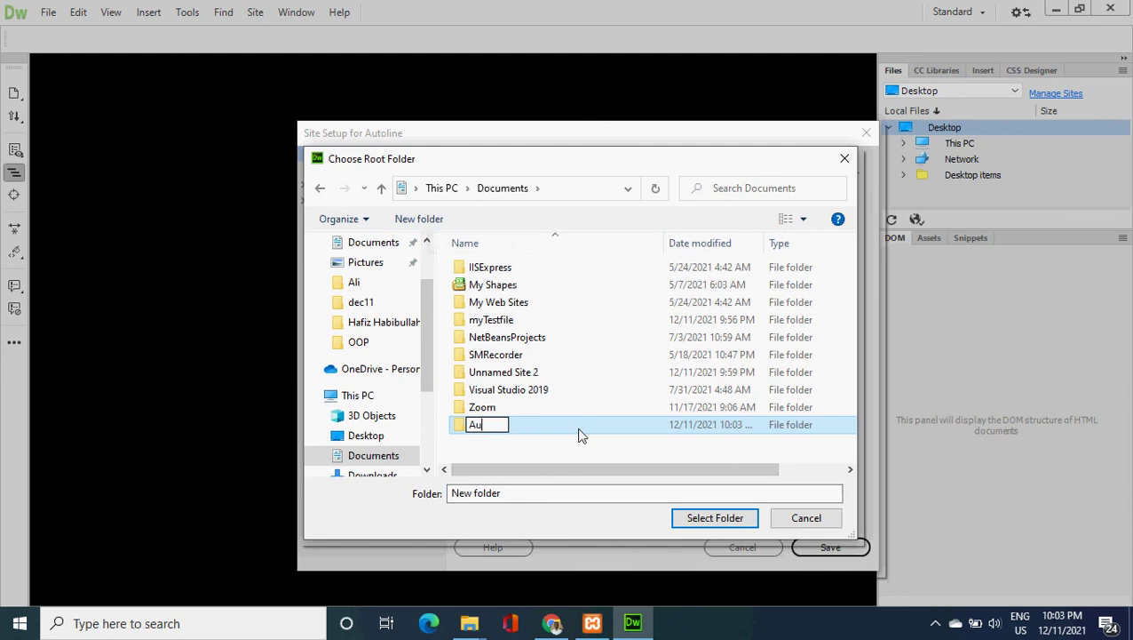
type("toline")
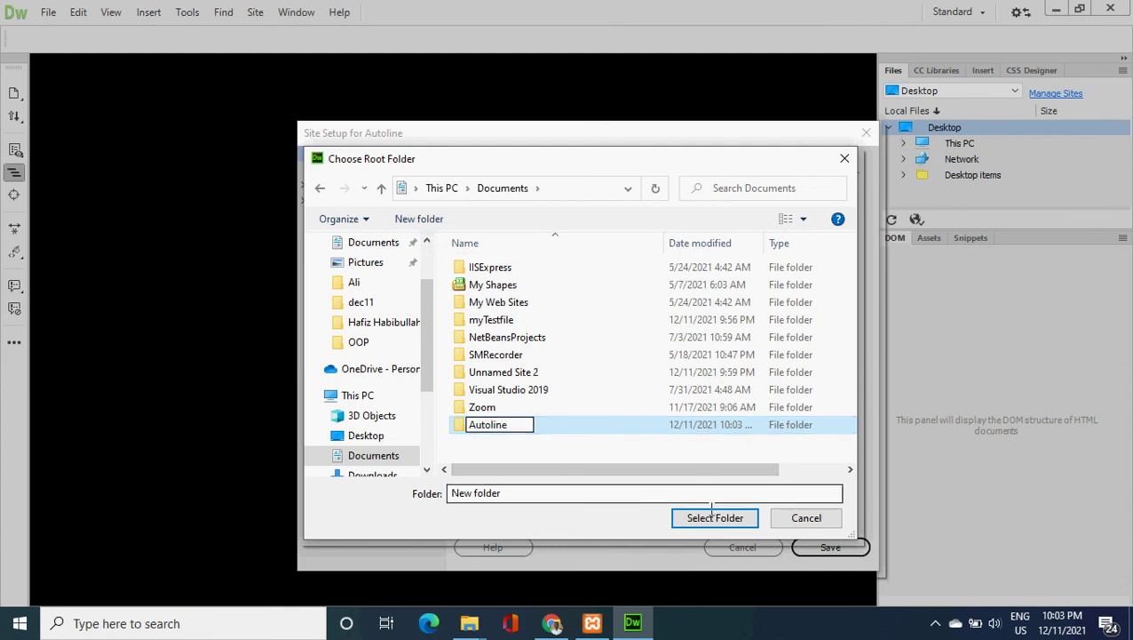
left_click(513, 451)
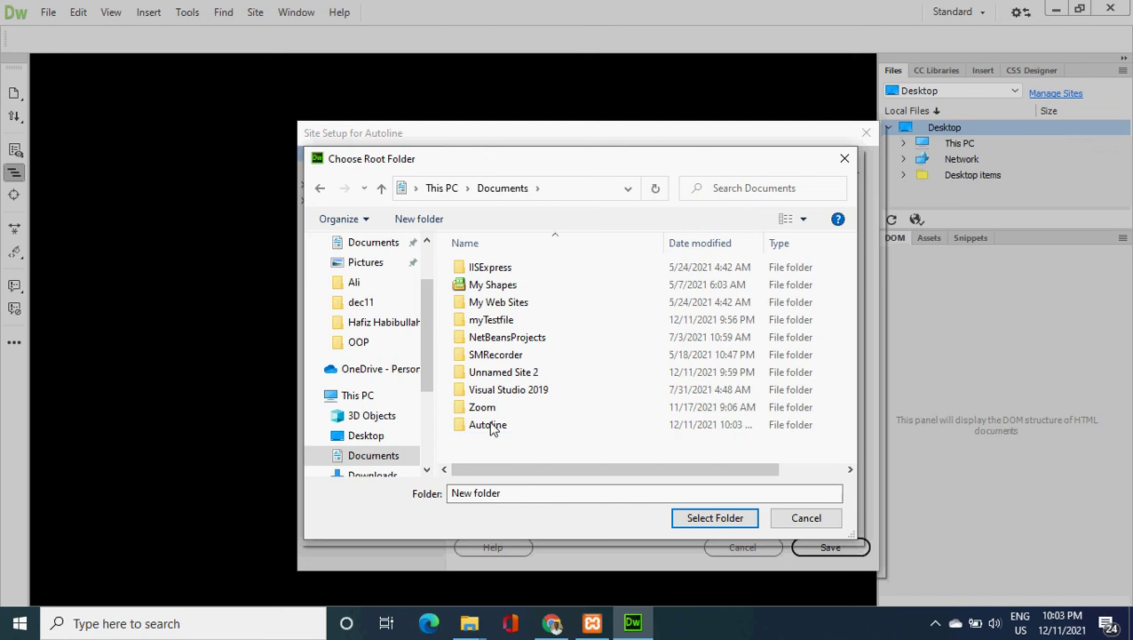
left_click(488, 429)
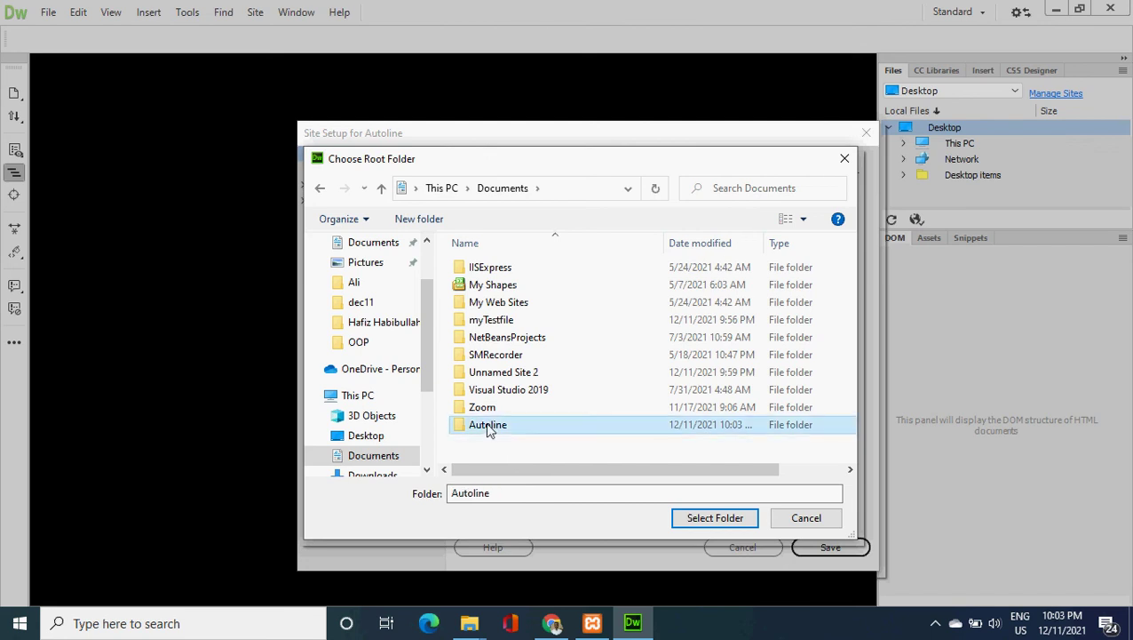
left_click(714, 515)
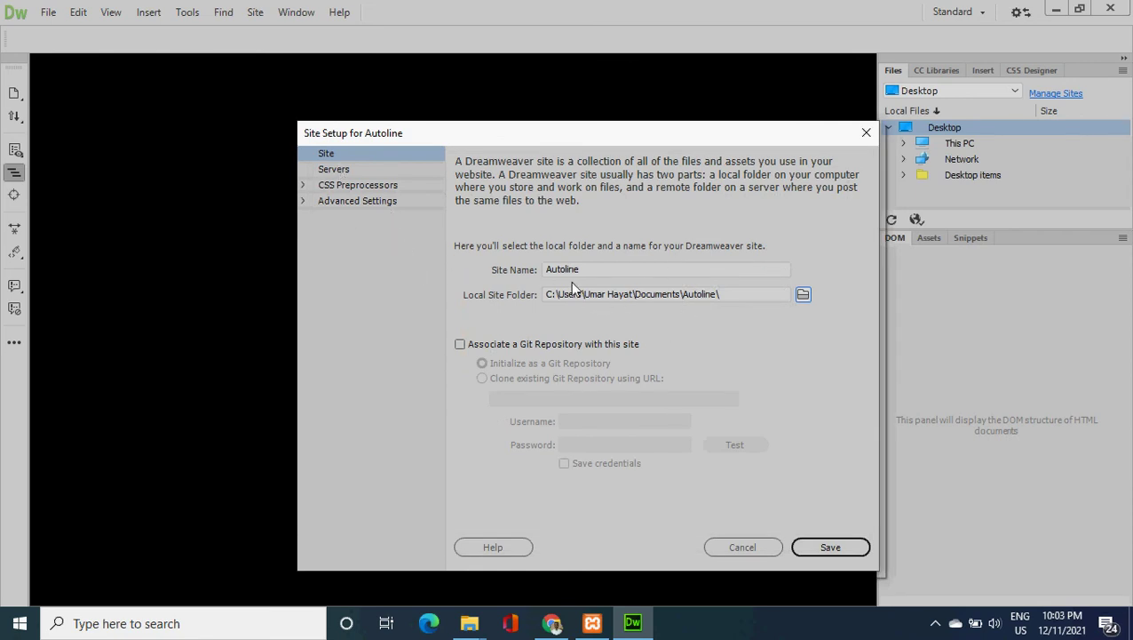
- Add a server named Autoline to the site and set it to connect using Local/Network
left_click(335, 169)
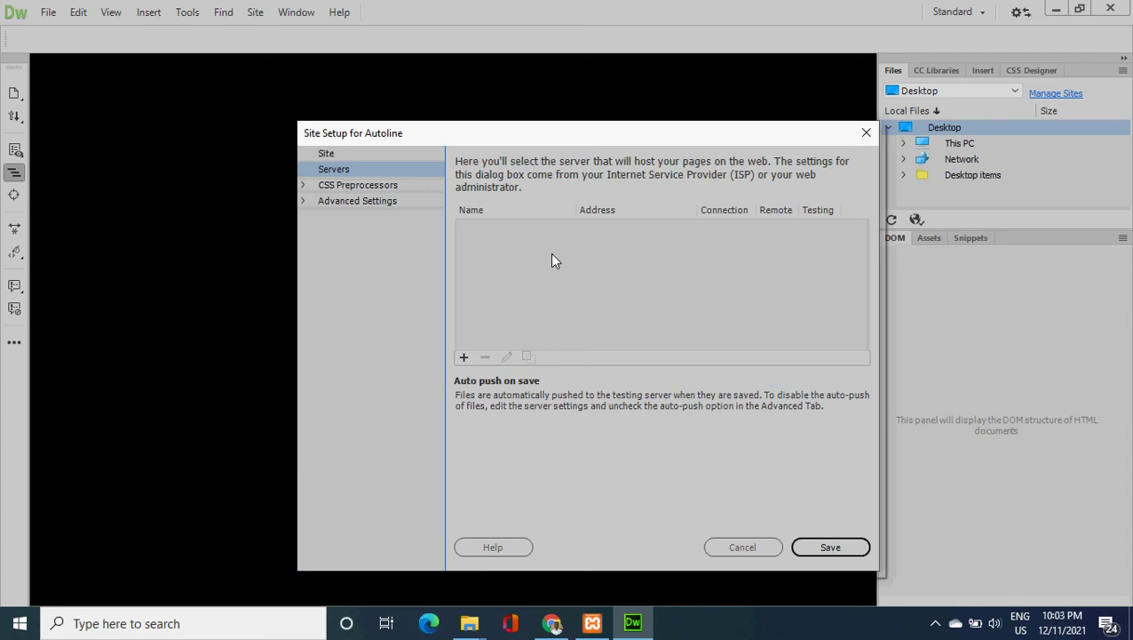
left_click(463, 358)
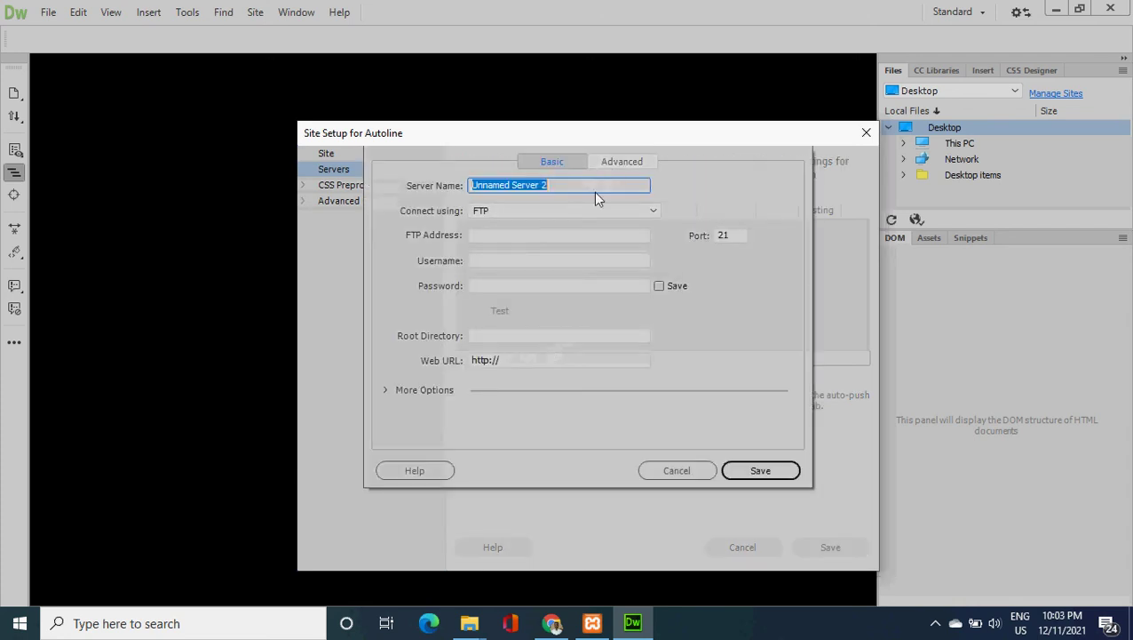
type("Aut")
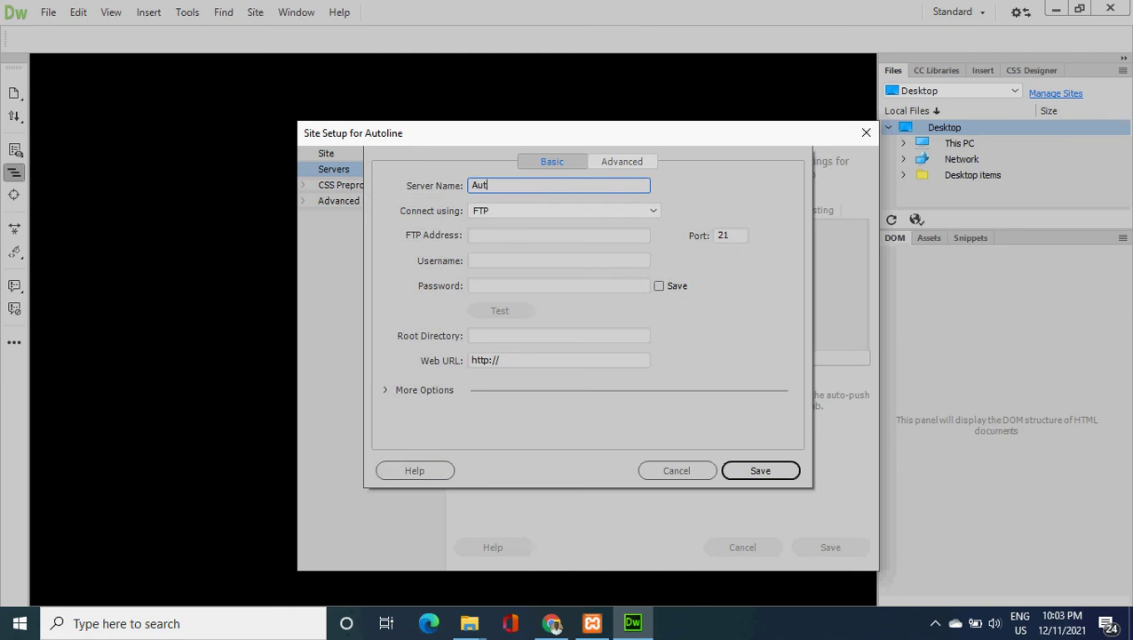
type("oline")
left_click(657, 213)
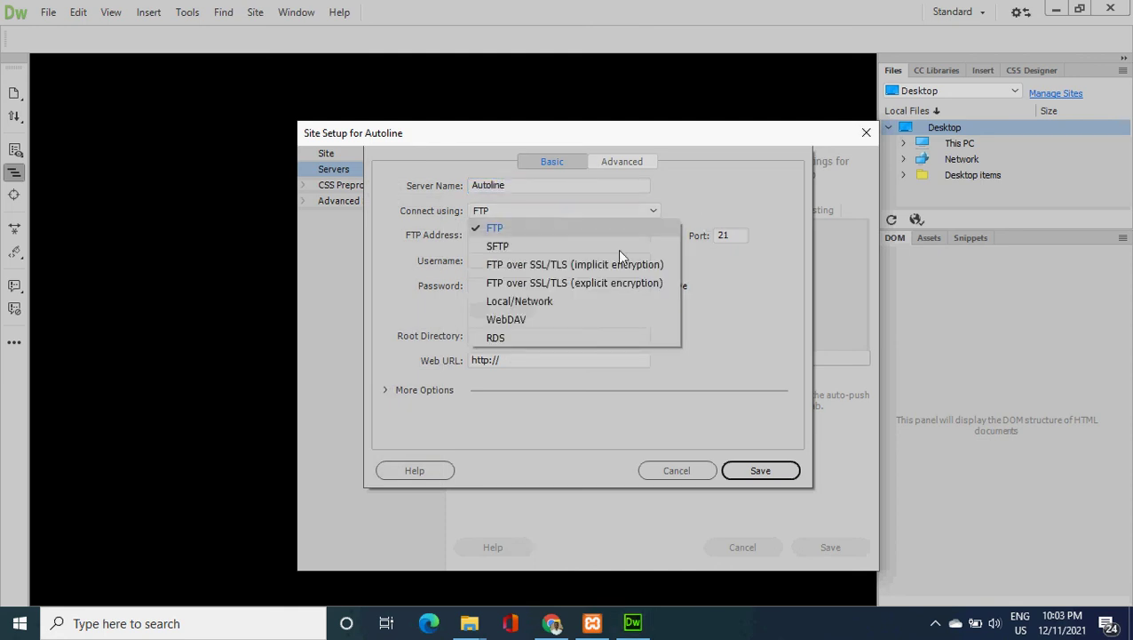
left_click(544, 300)
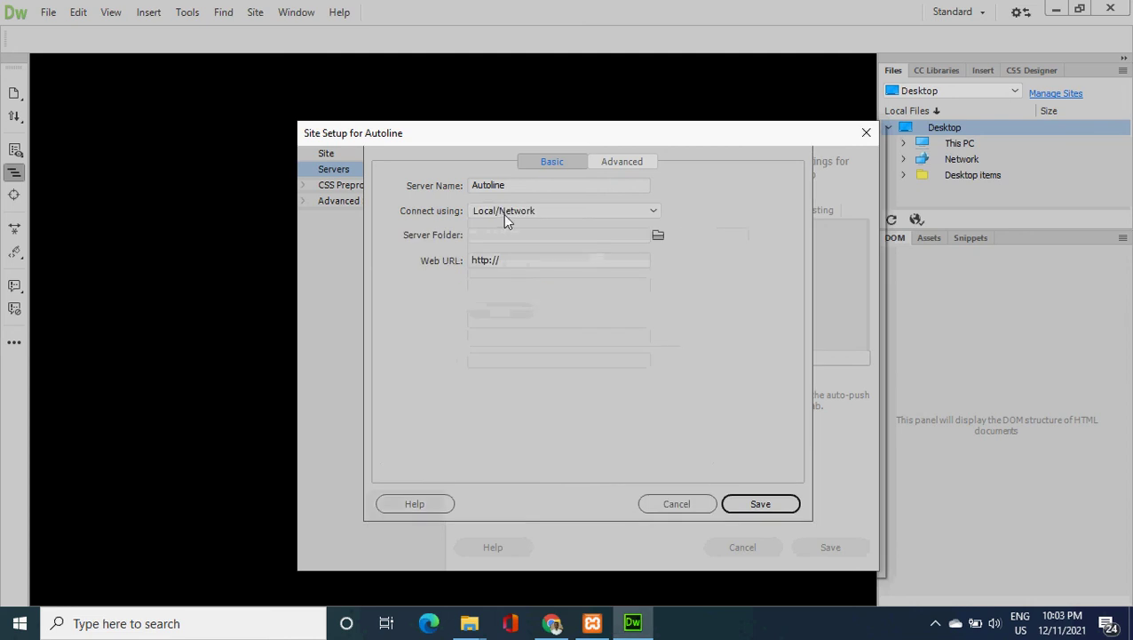
left_click(658, 234)
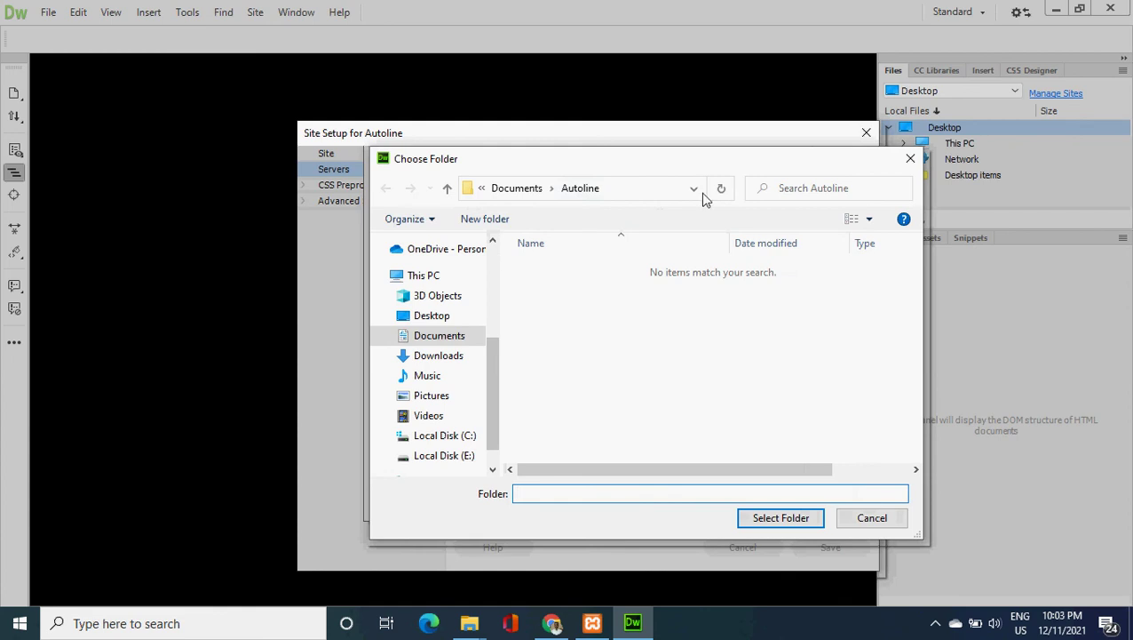
left_click(911, 158)
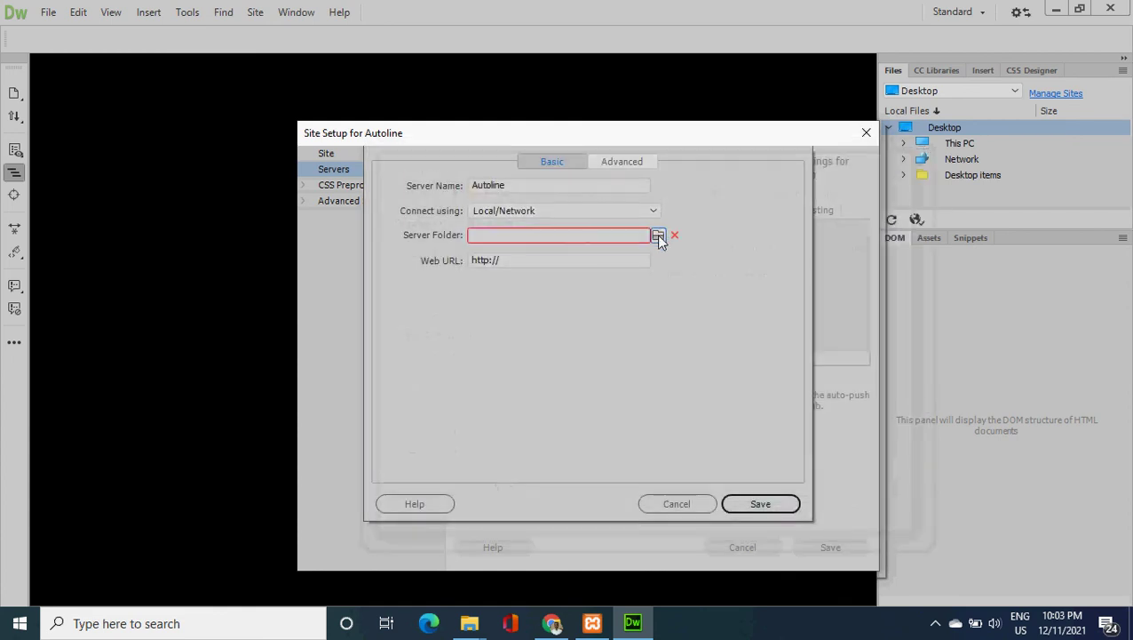
left_click(658, 234)
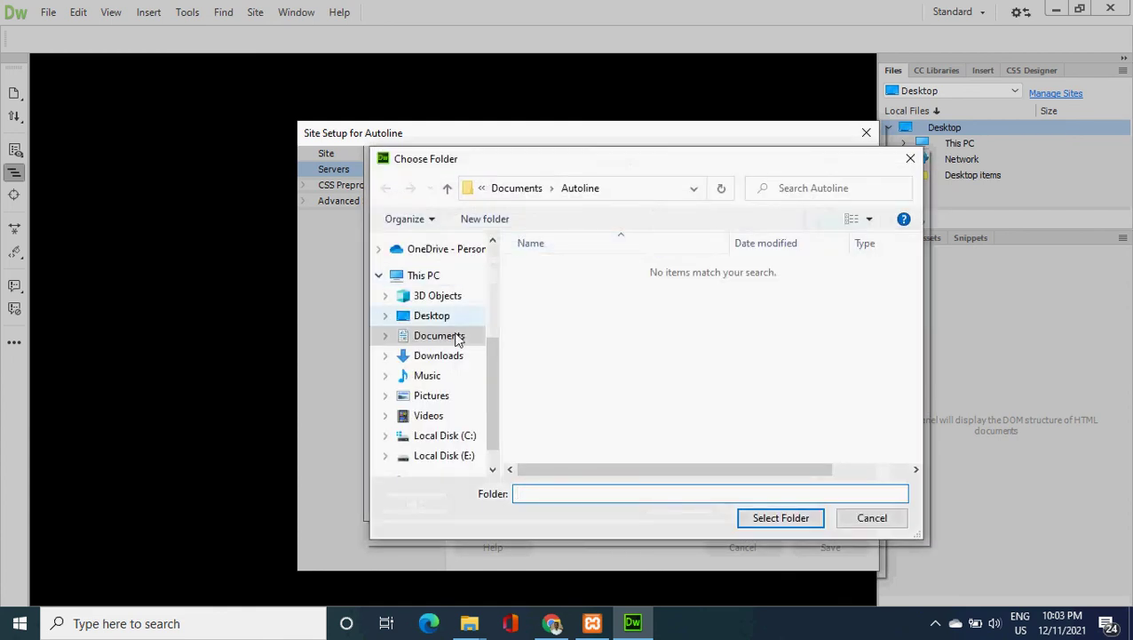
left_click(469, 438)
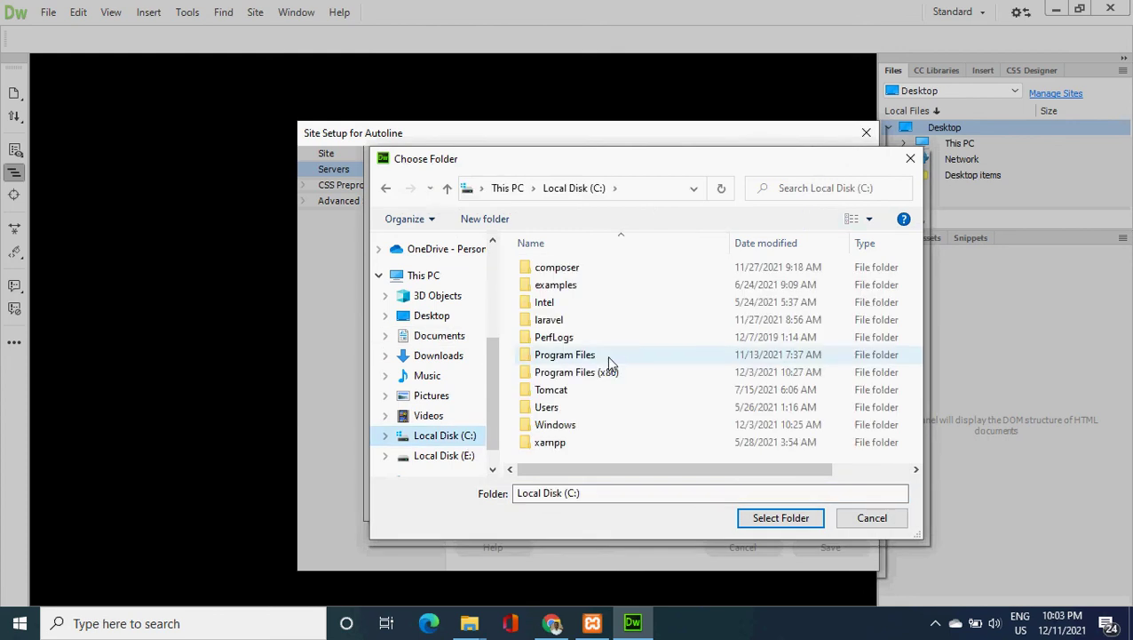
left_click(564, 447)
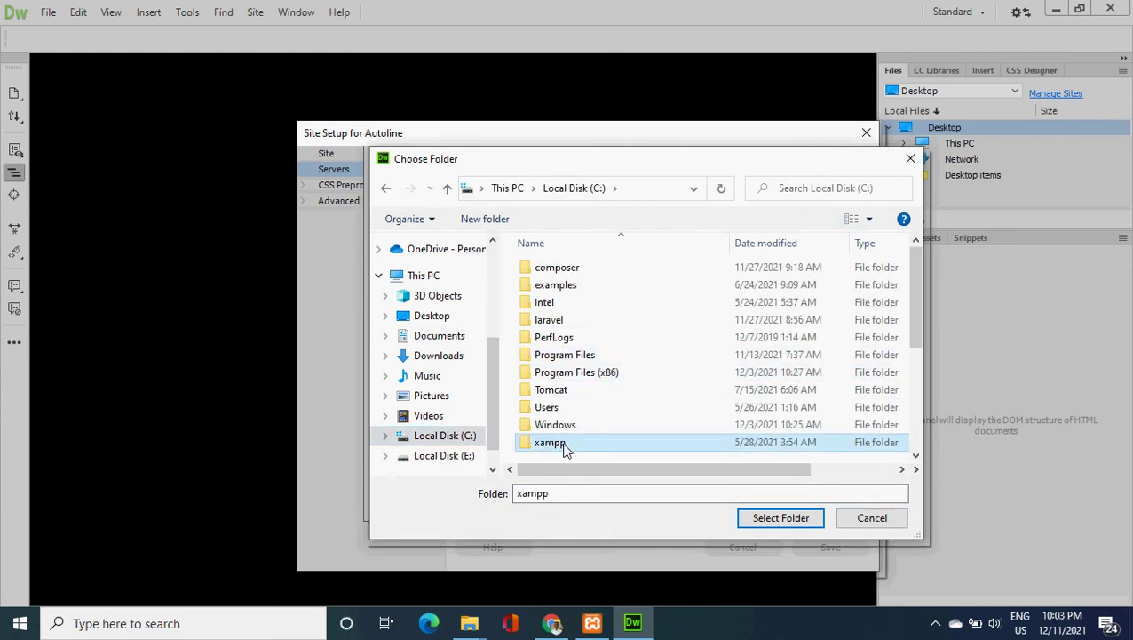
double_click(565, 447)
left_click(557, 355)
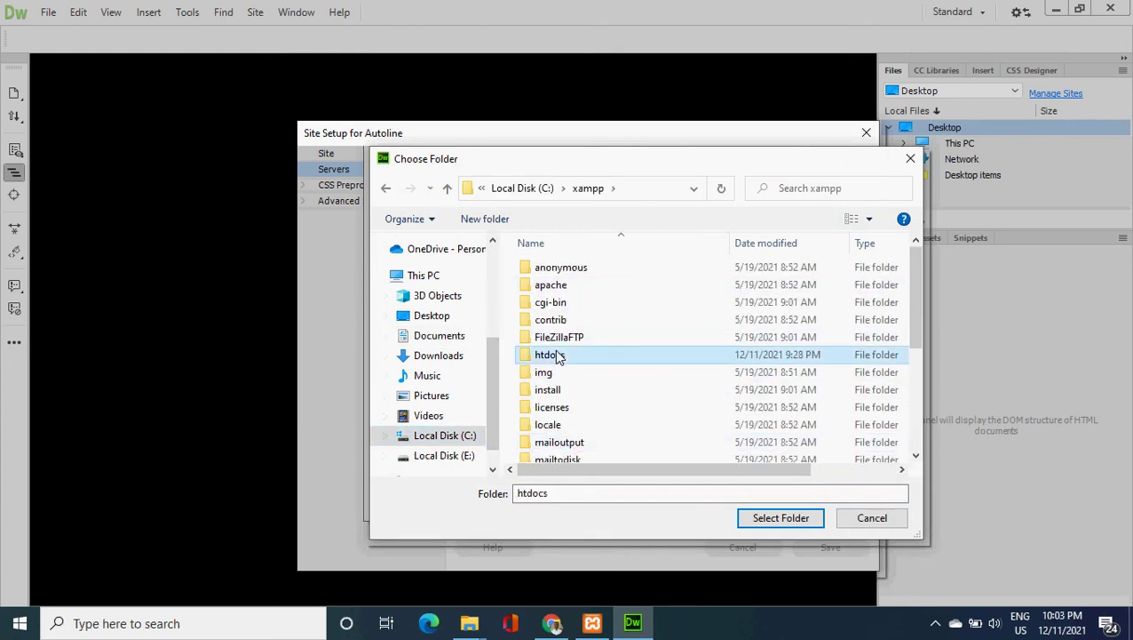
double_click(557, 356)
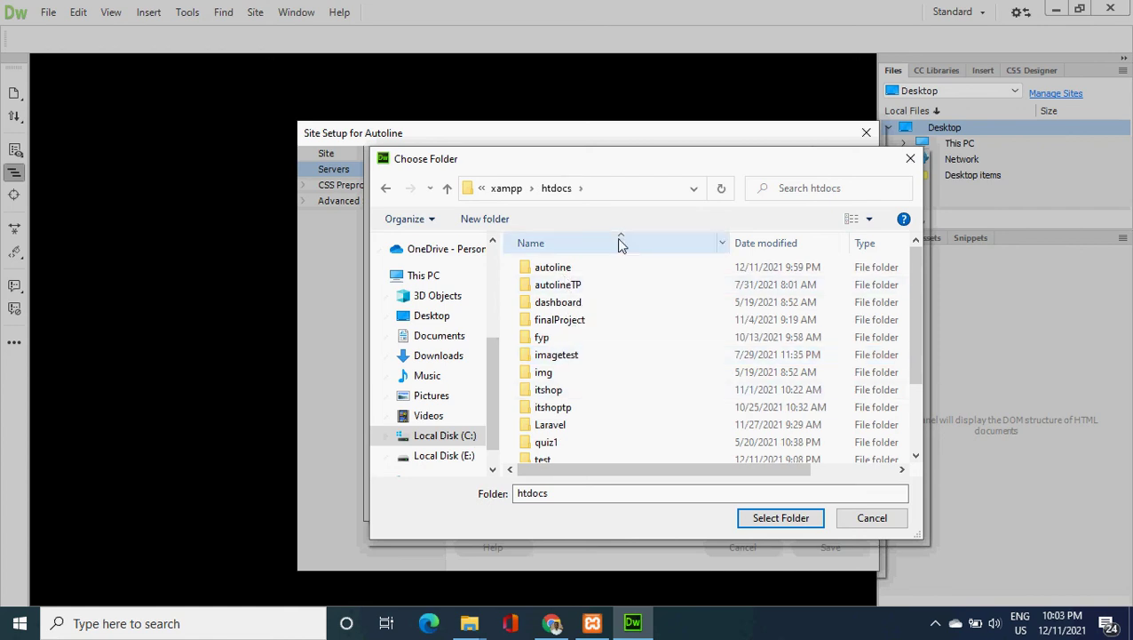
left_click(552, 269)
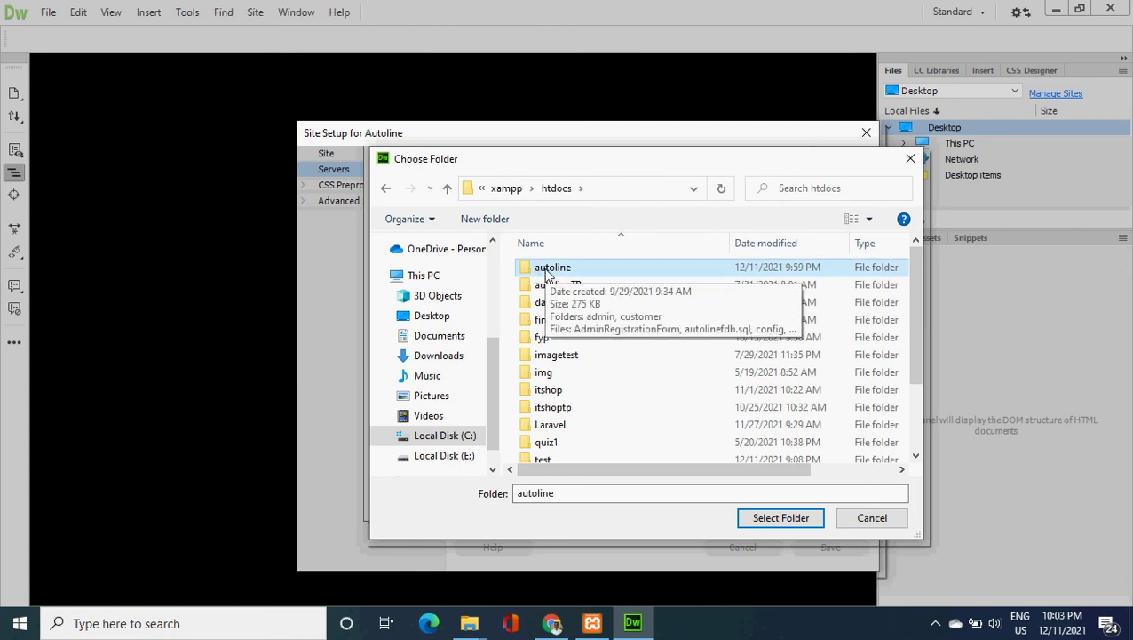
left_click(770, 518)
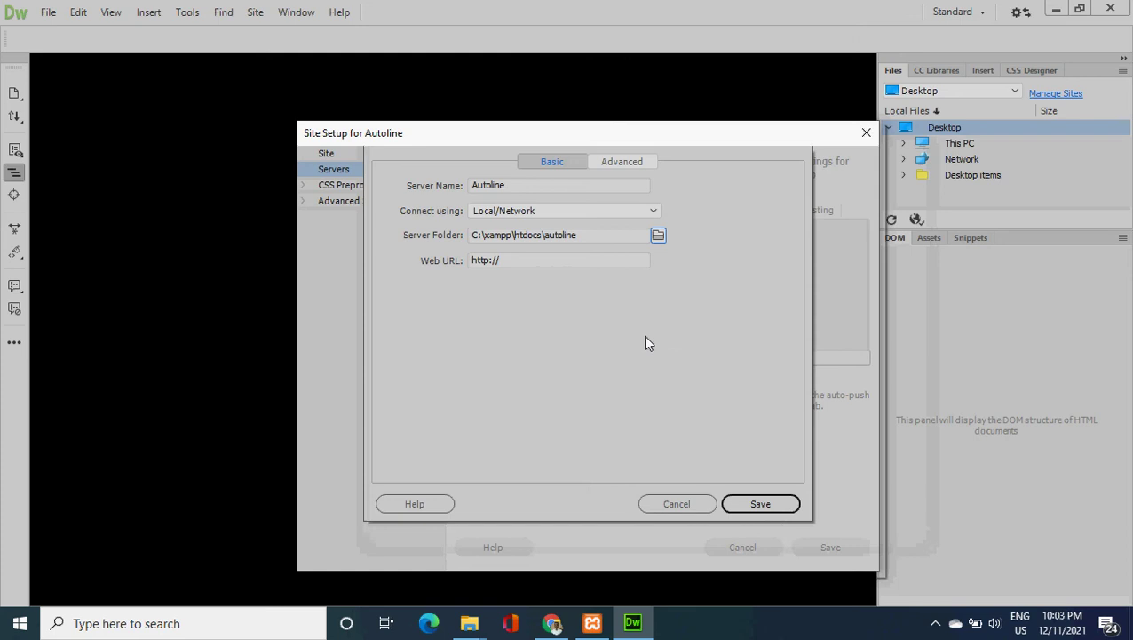
left_click(528, 265)
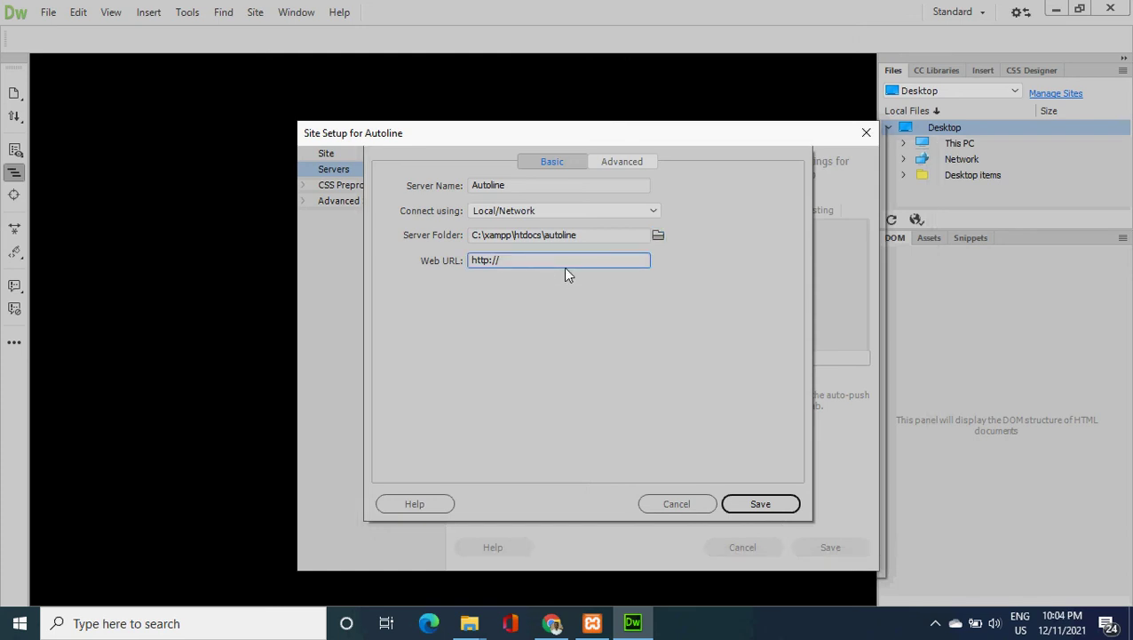
type("localhost:80/autoline/")
- Turn off maintaining synchronization information for the Autoline server and set its testing server model to PHP MySQL
left_click(623, 164)
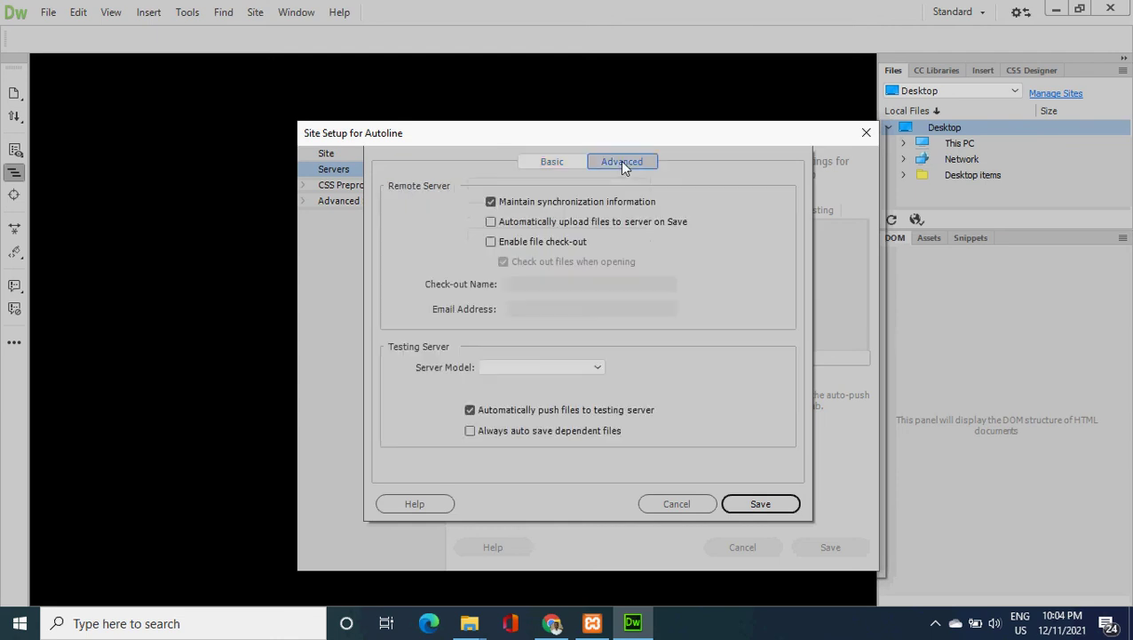
left_click(489, 202)
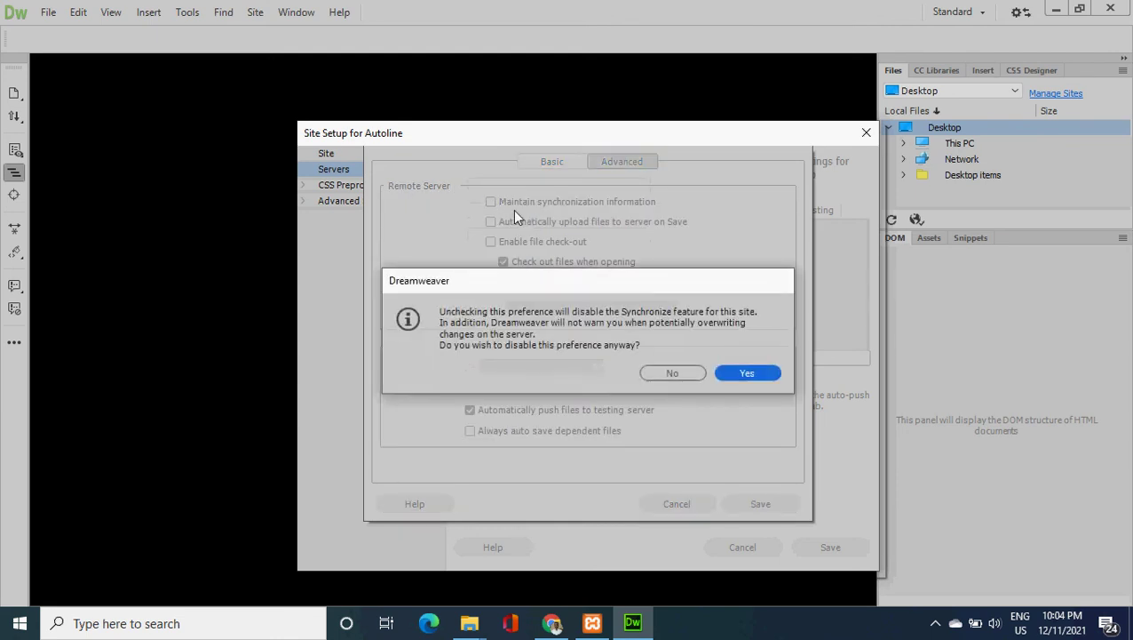
left_click(745, 374)
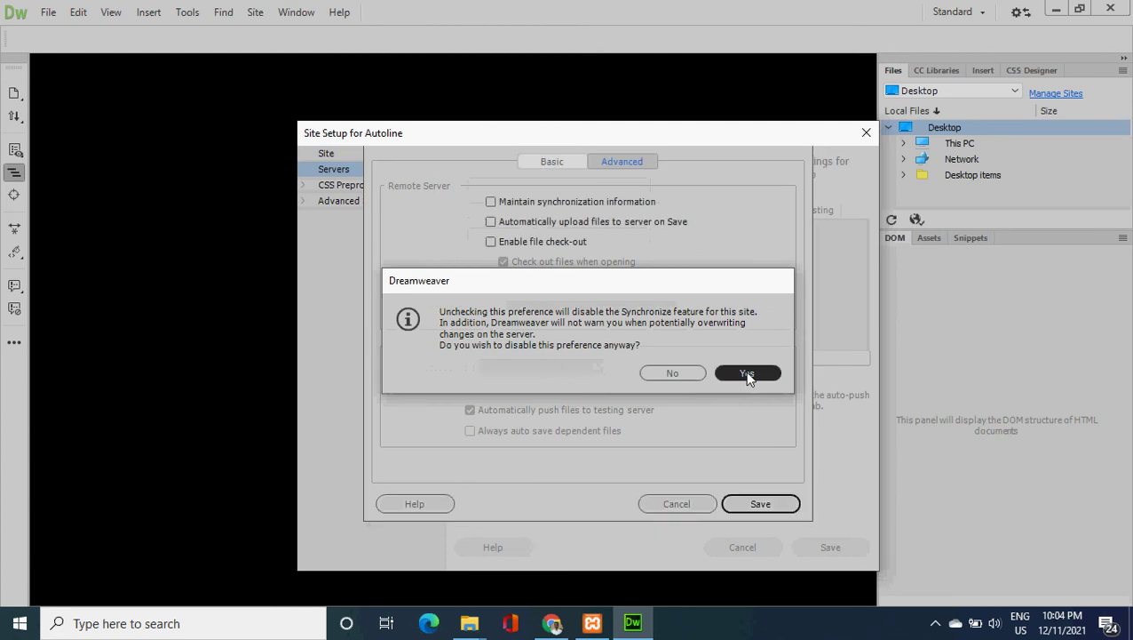
left_click(596, 366)
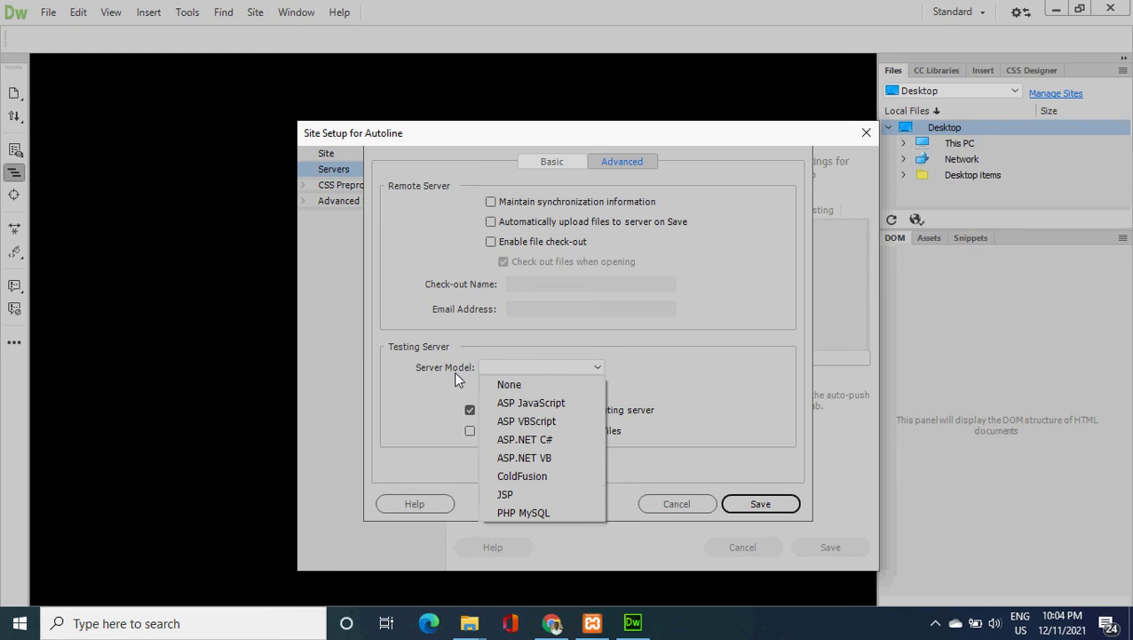
left_click(539, 512)
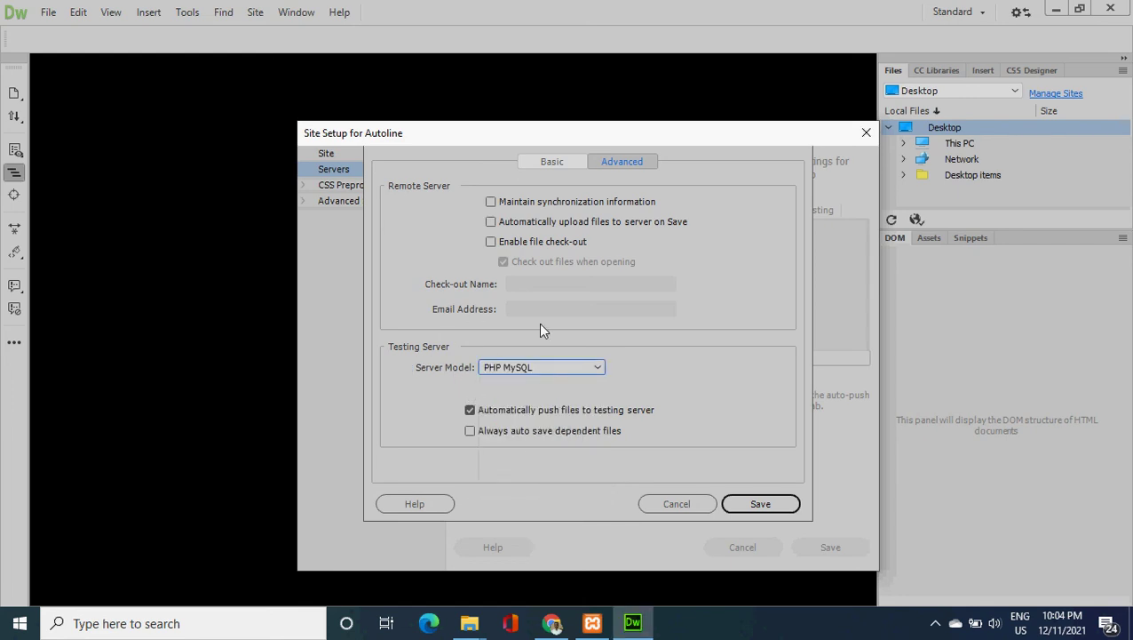
- Save the server settings, designate the Autoline server as the testing server, and save the site definition
left_click(761, 504)
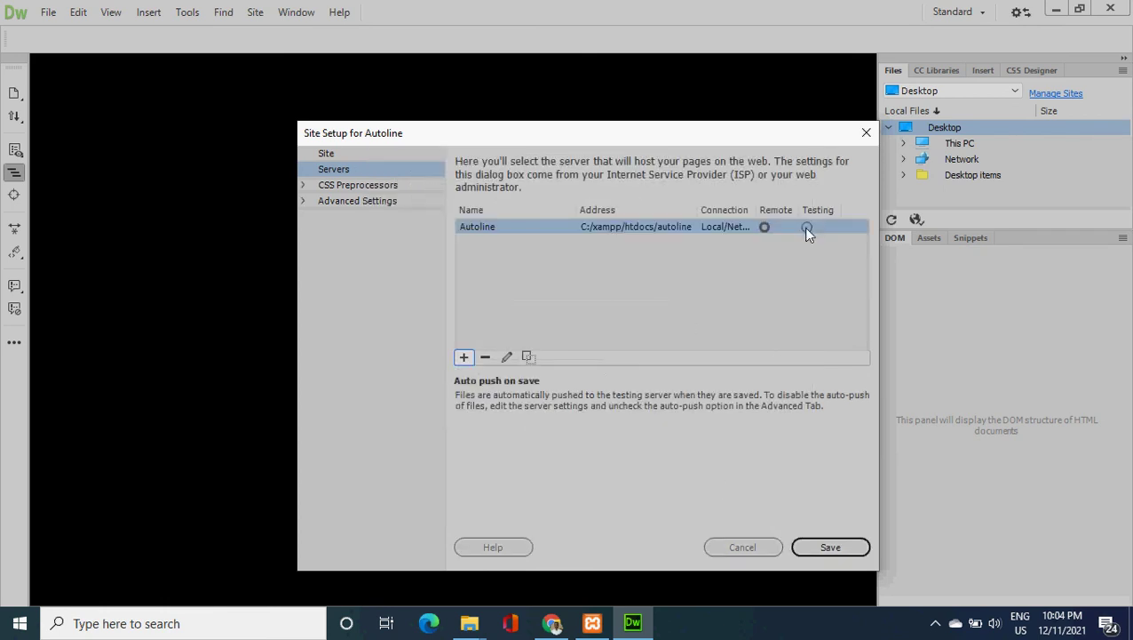
left_click(807, 228)
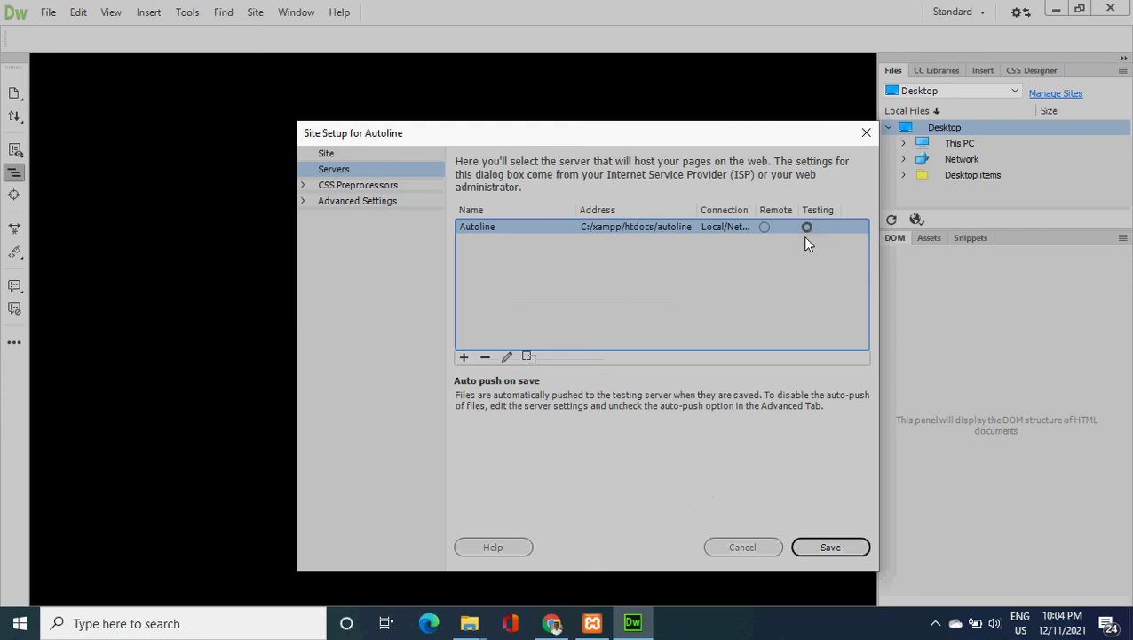
left_click(831, 548)
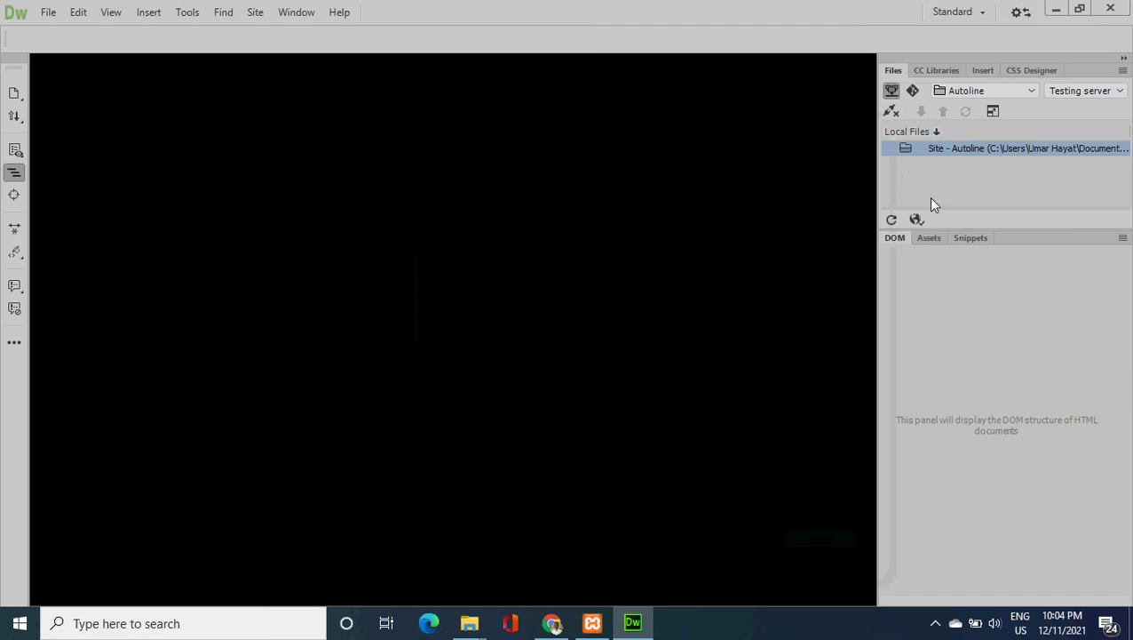
- Expand the file view and reopen the Autoline server definition to check its basic settings
left_click(990, 113)
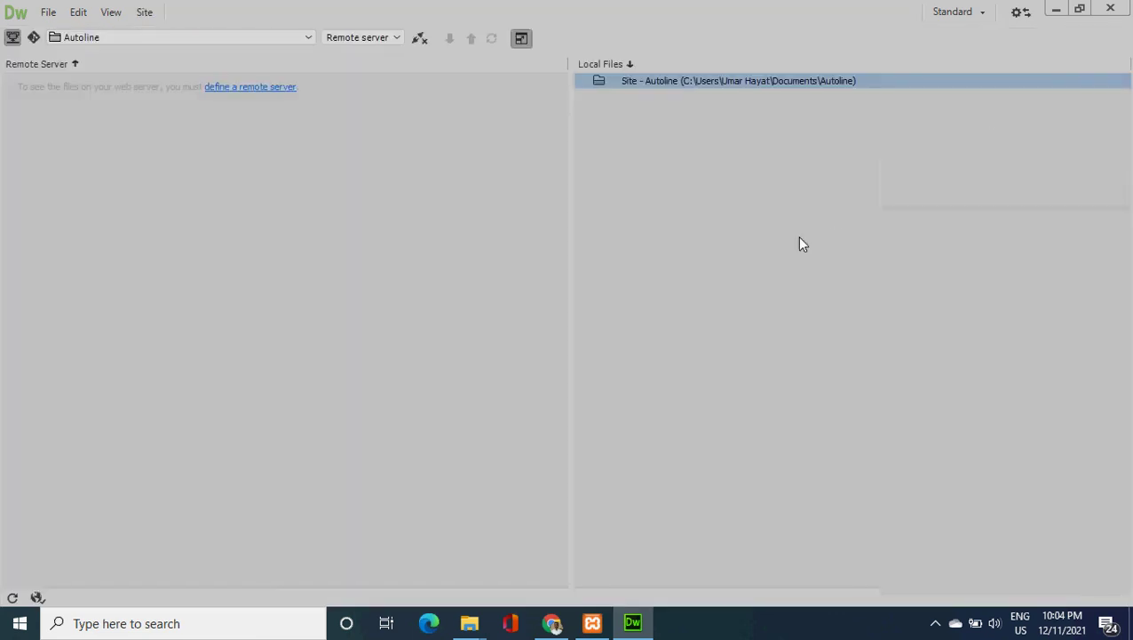
left_click(240, 85)
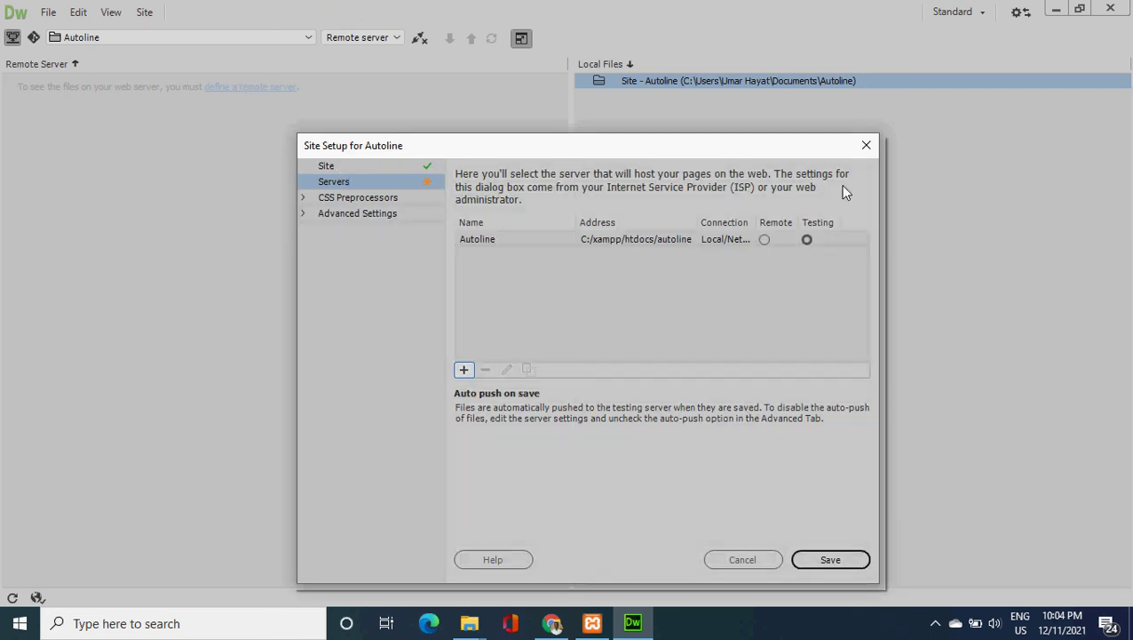
left_click(866, 145)
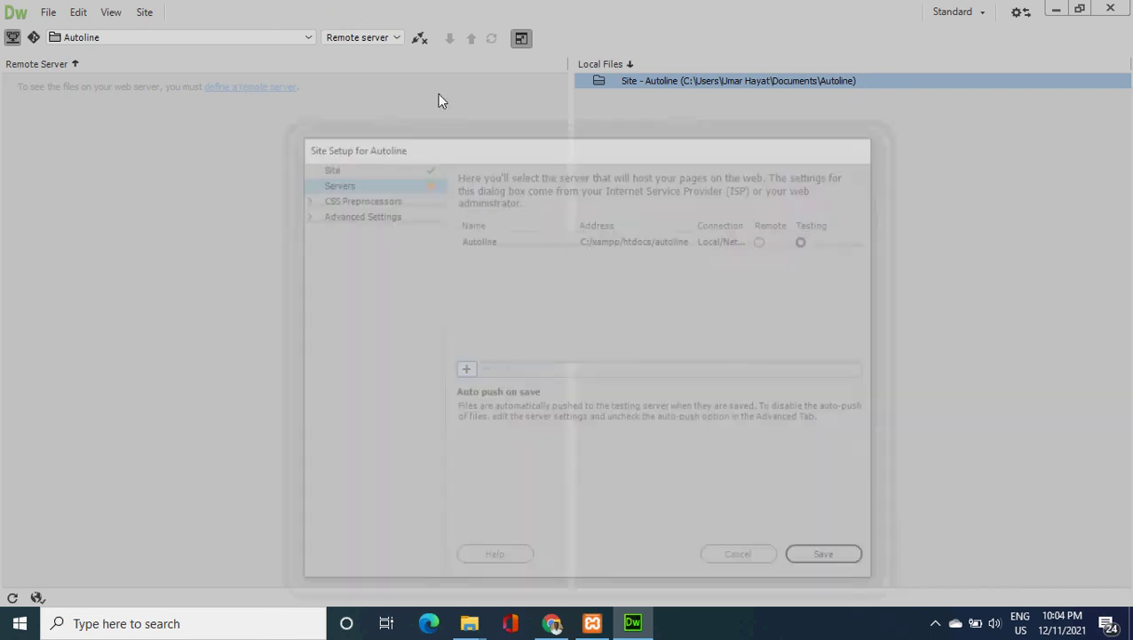
left_click(242, 88)
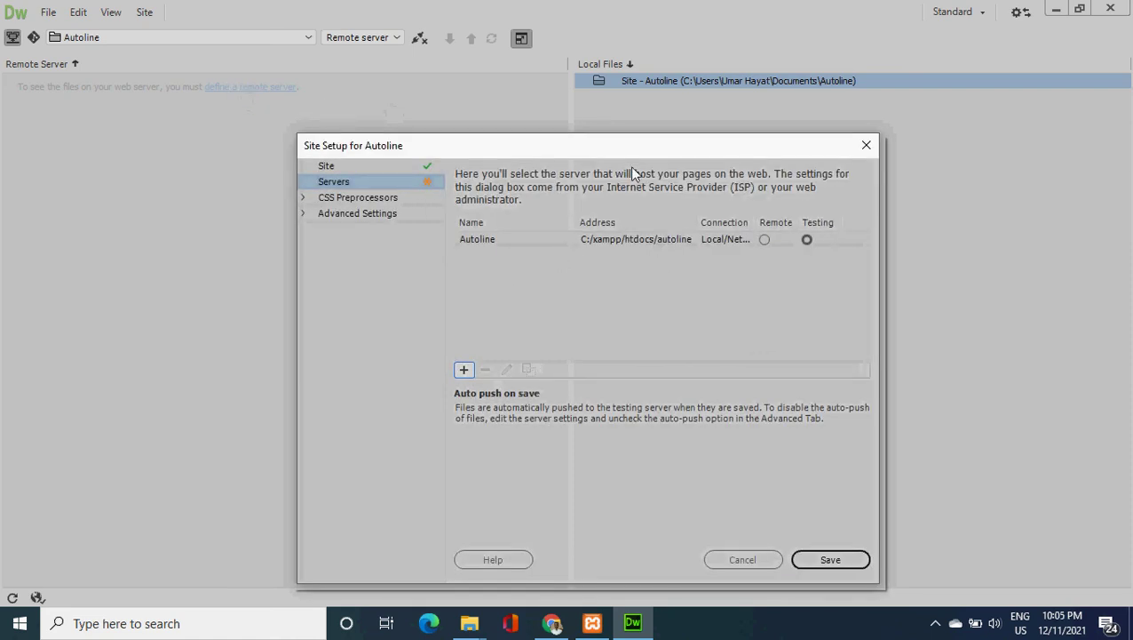
double_click(634, 239)
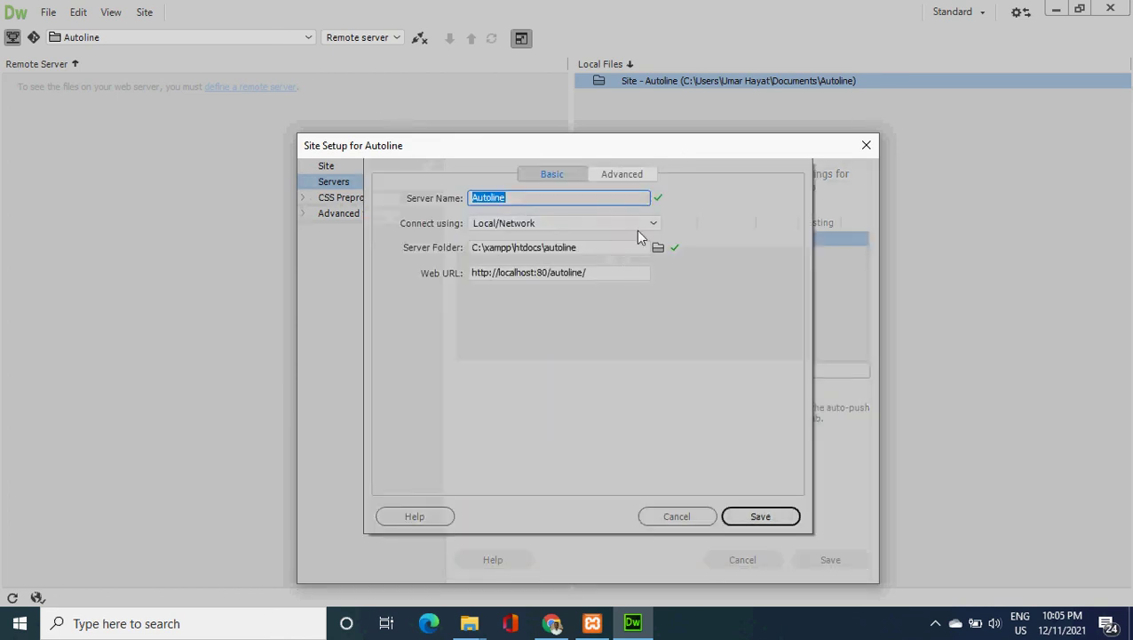
left_click(760, 518)
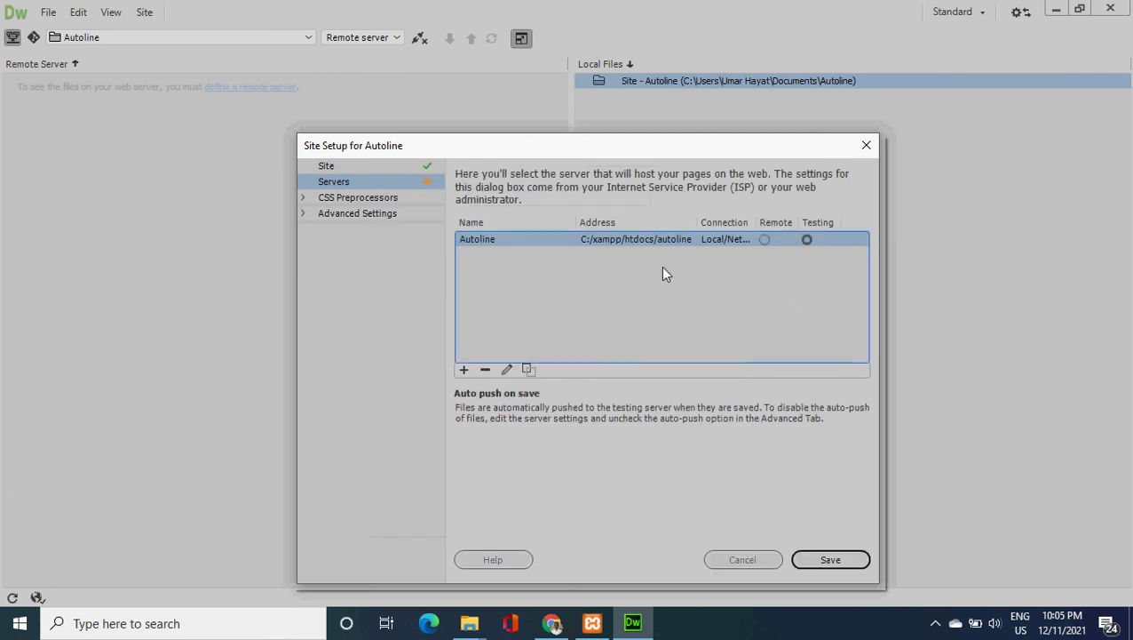
- Try to save the site setup after switching the Autoline server between the remote and testing roles
left_click(763, 239)
left_click(807, 239)
left_click(826, 555)
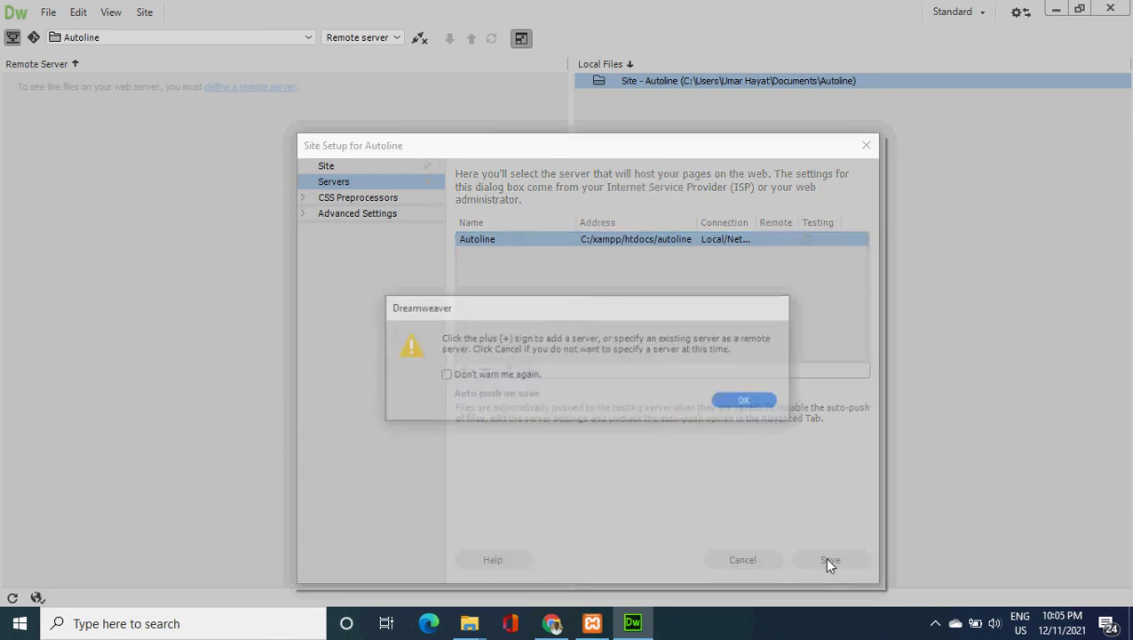
left_click(741, 396)
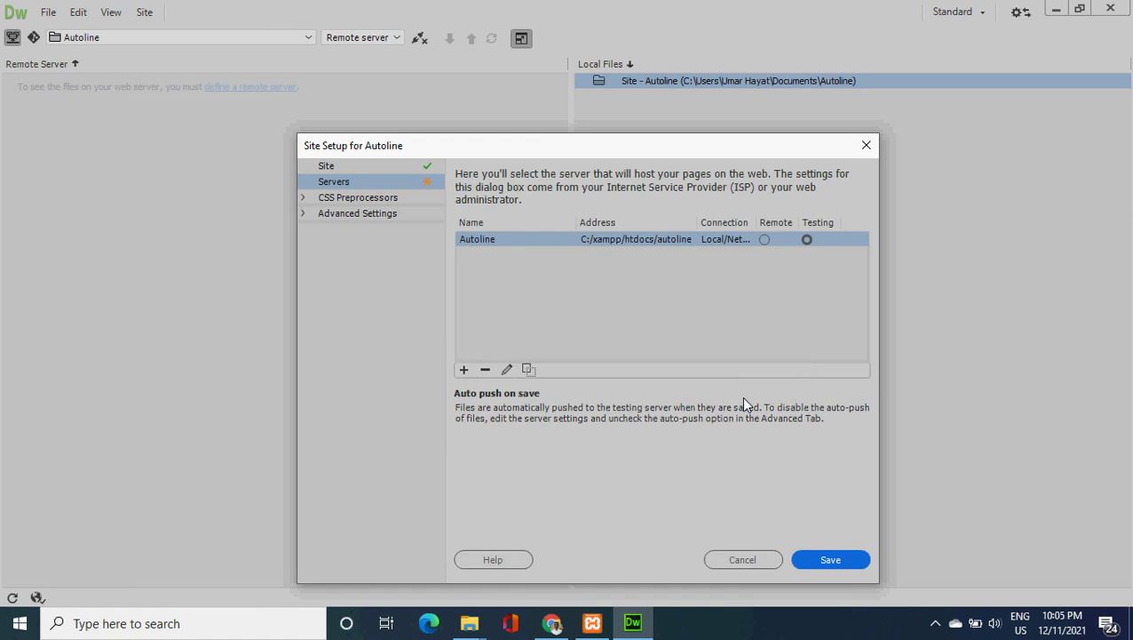
left_click(823, 561)
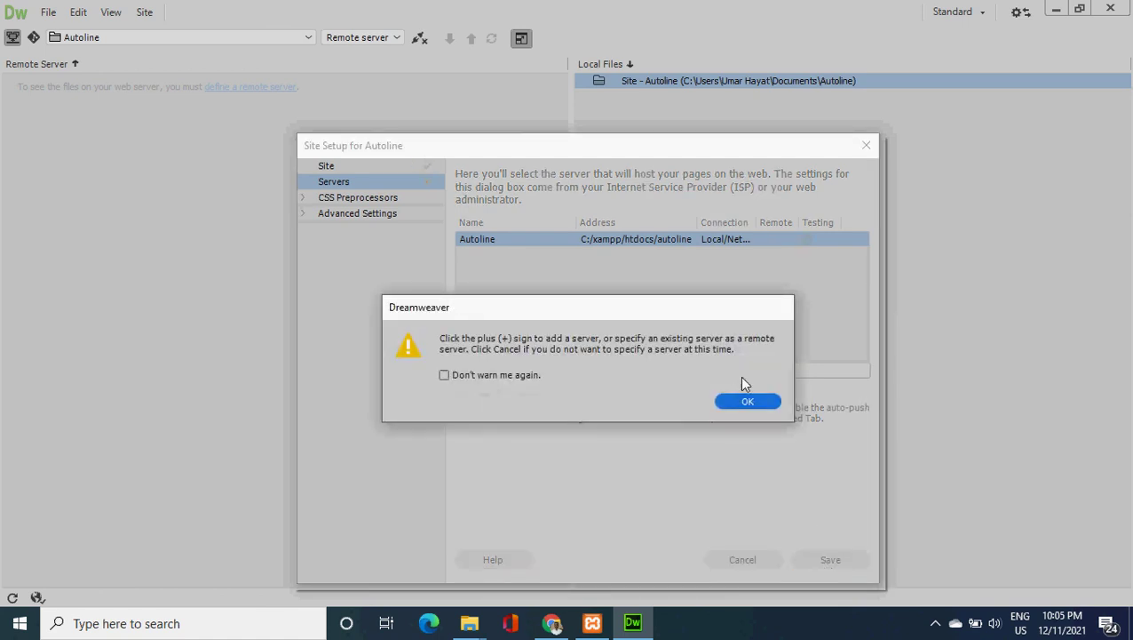
left_click(746, 403)
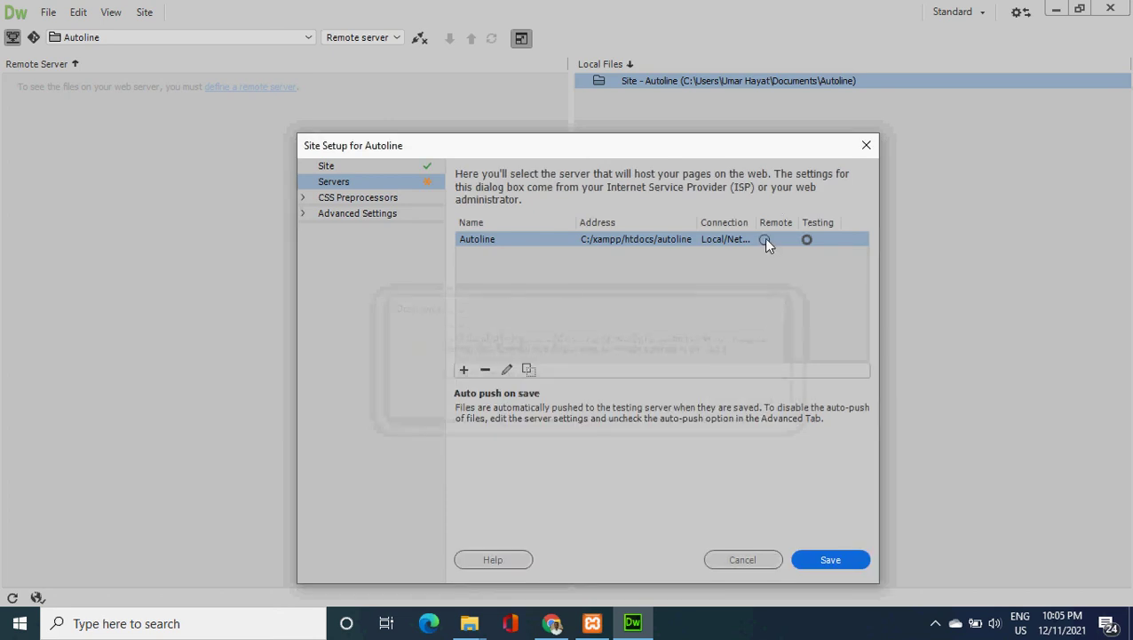
left_click(765, 240)
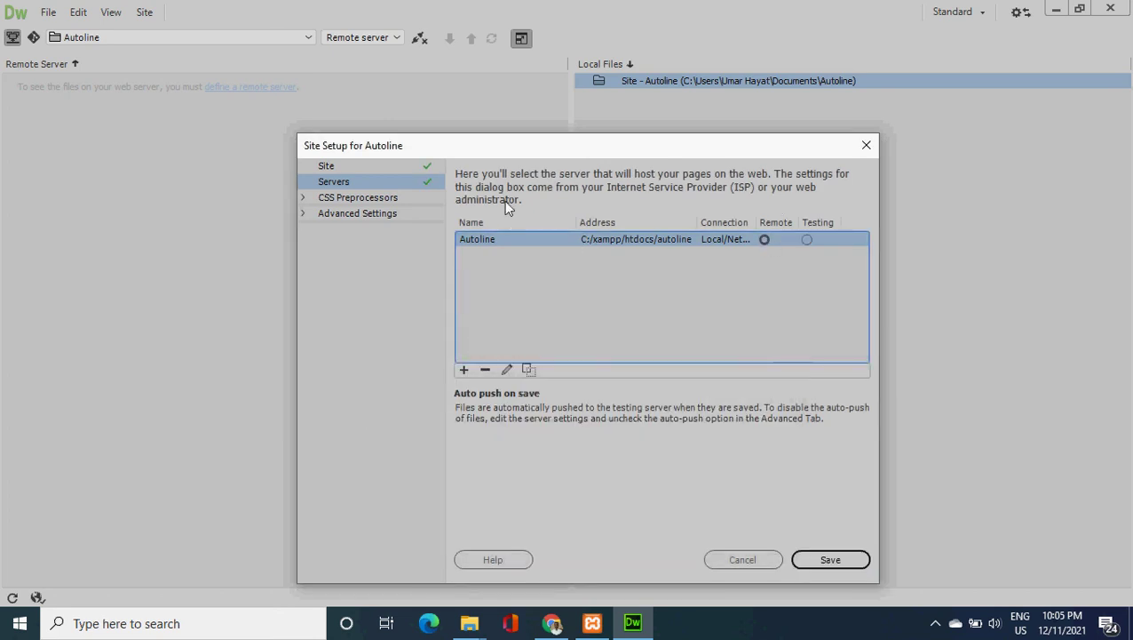
left_click(807, 240)
left_click(818, 560)
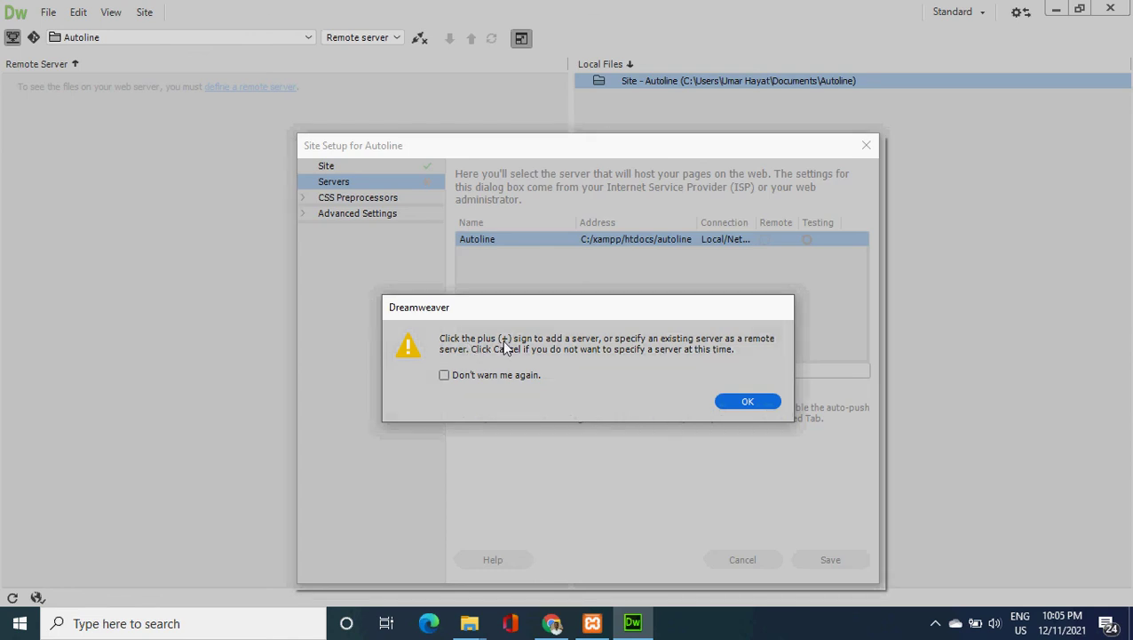
left_click(741, 406)
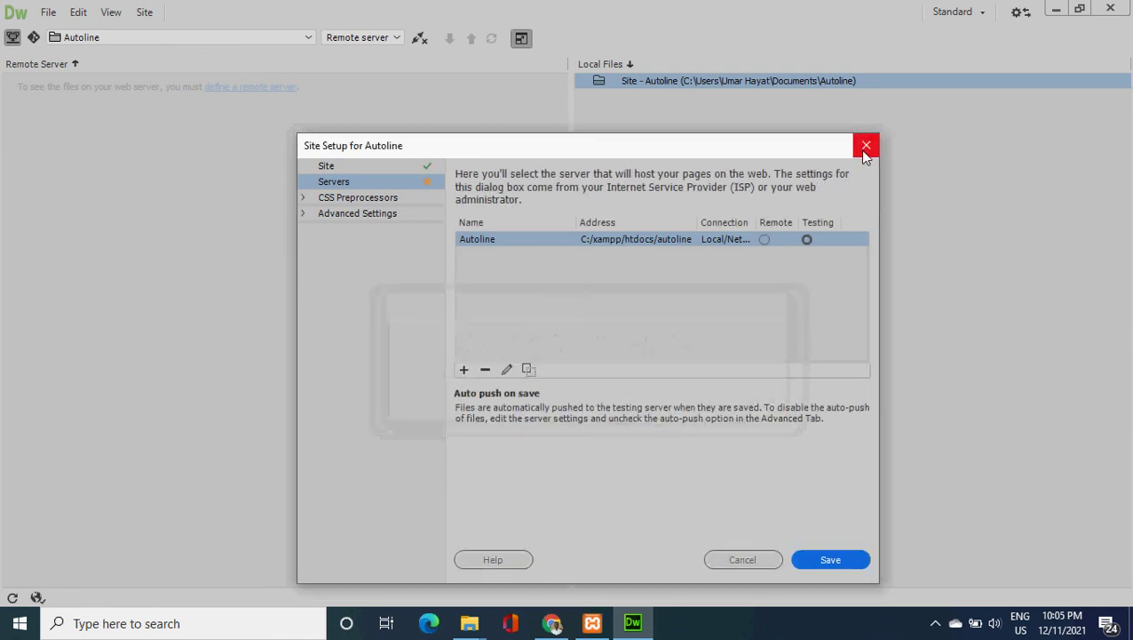
left_click(866, 146)
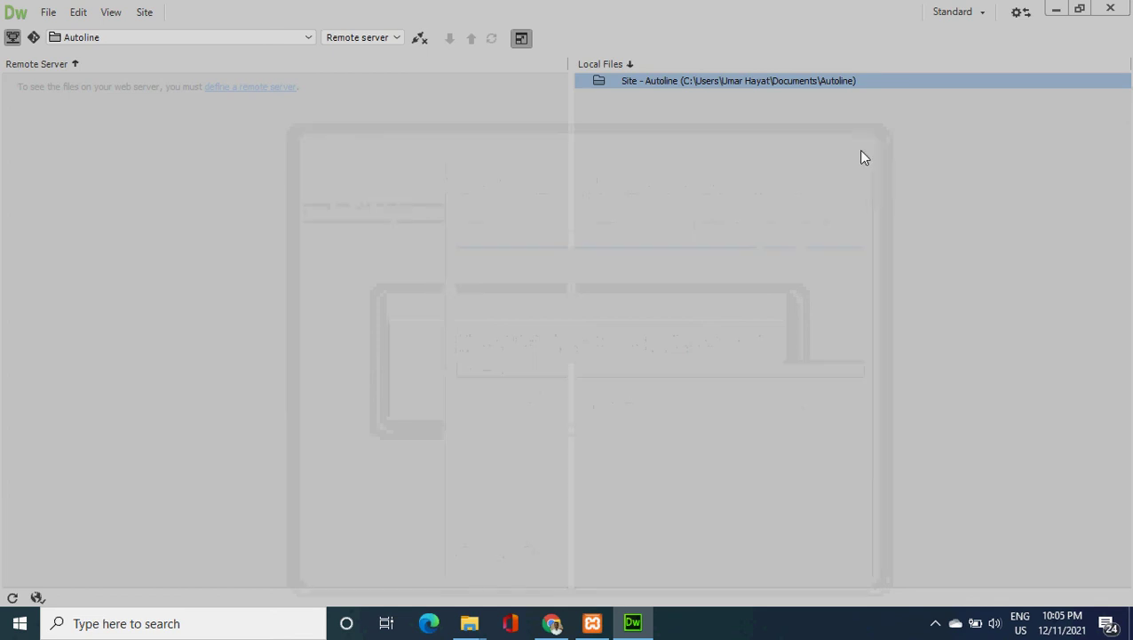
left_click(236, 88)
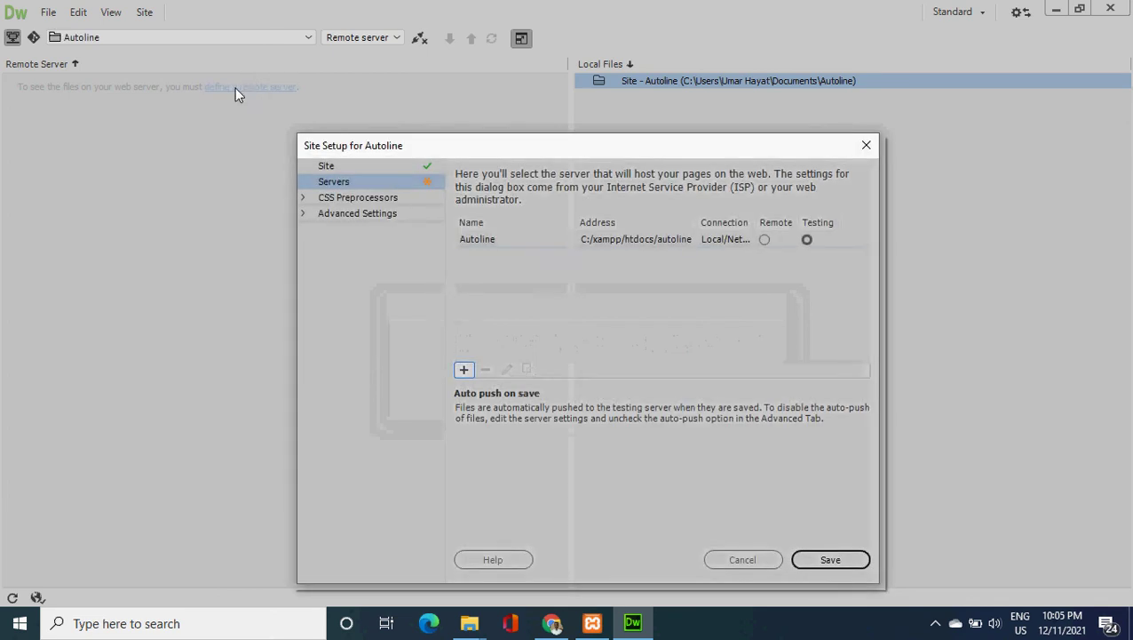
left_click(866, 148)
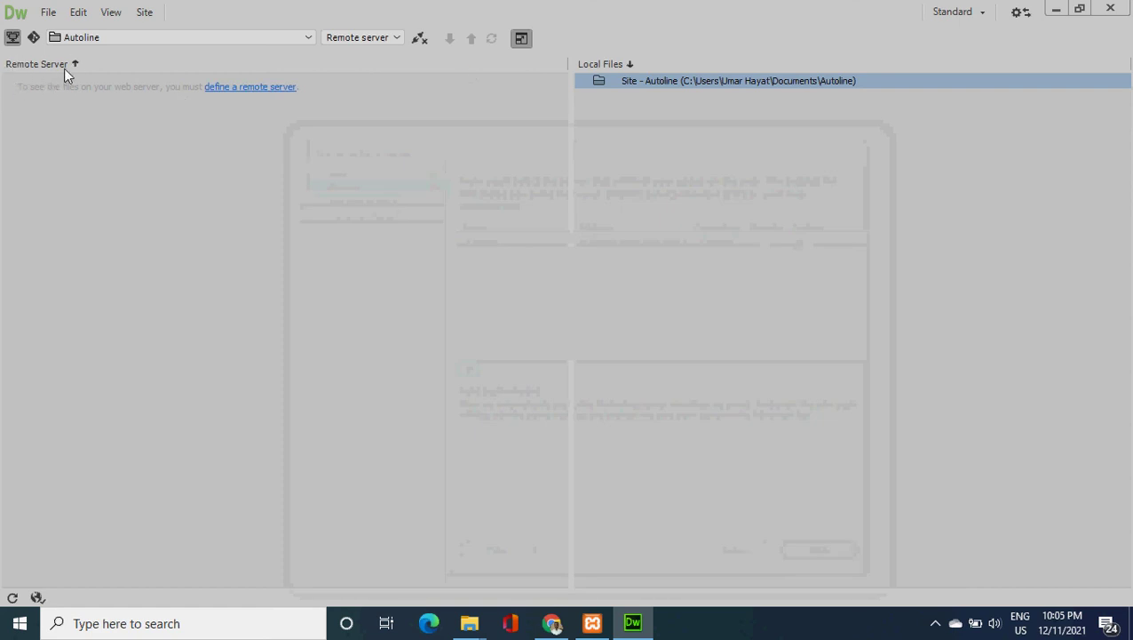
left_click(521, 39)
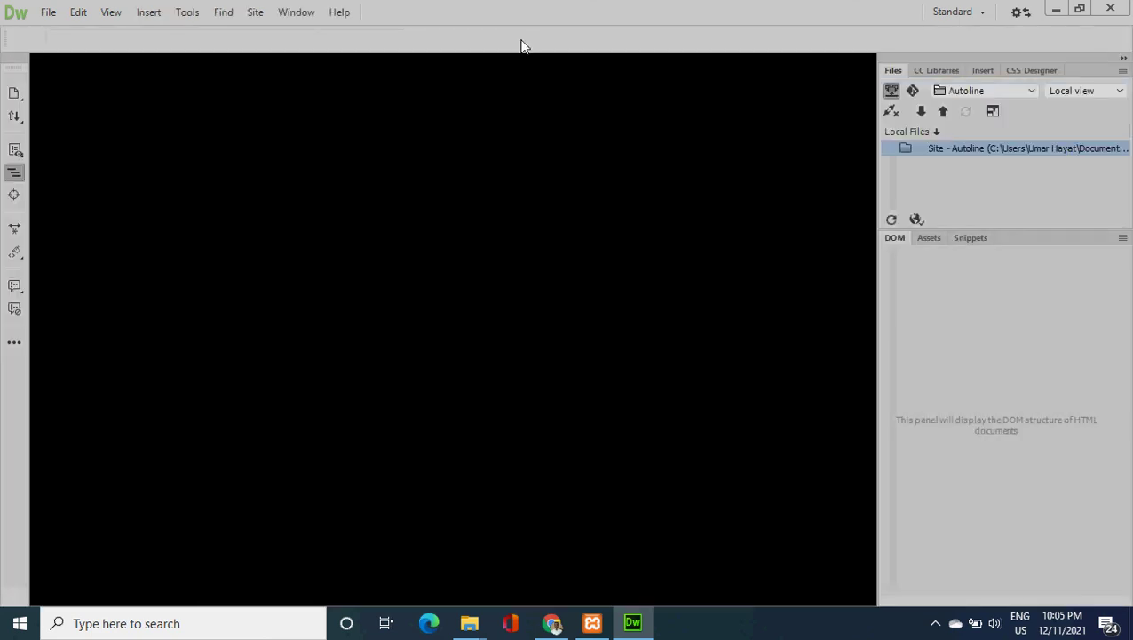
- Switch the site's file list to the testing server and expand it to show the server and local files together
left_click(1120, 91)
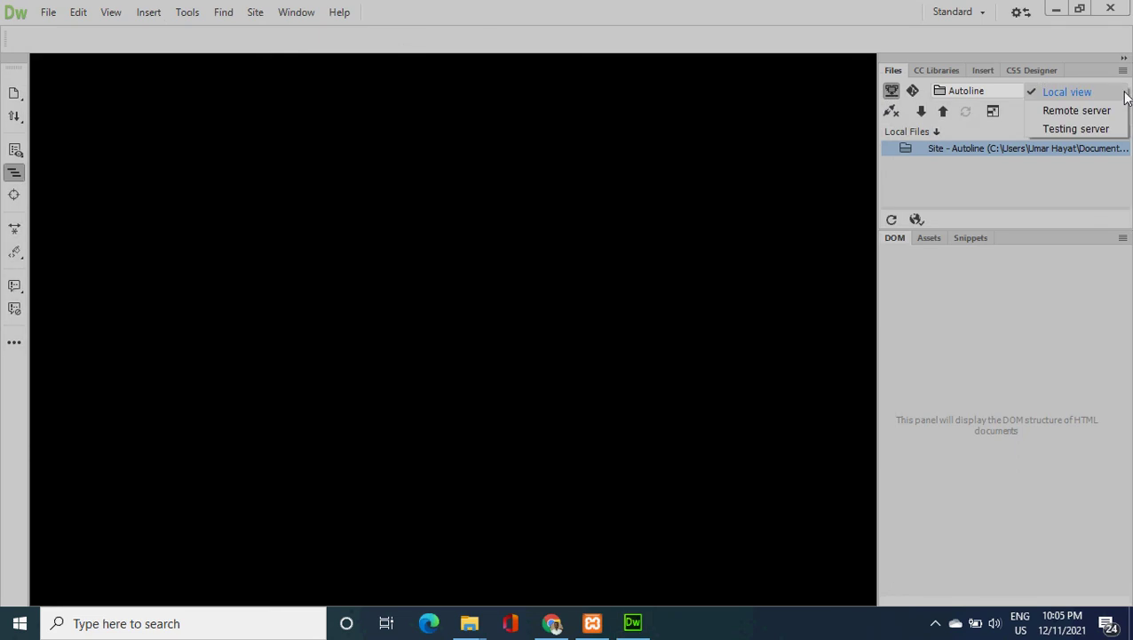
left_click(1085, 132)
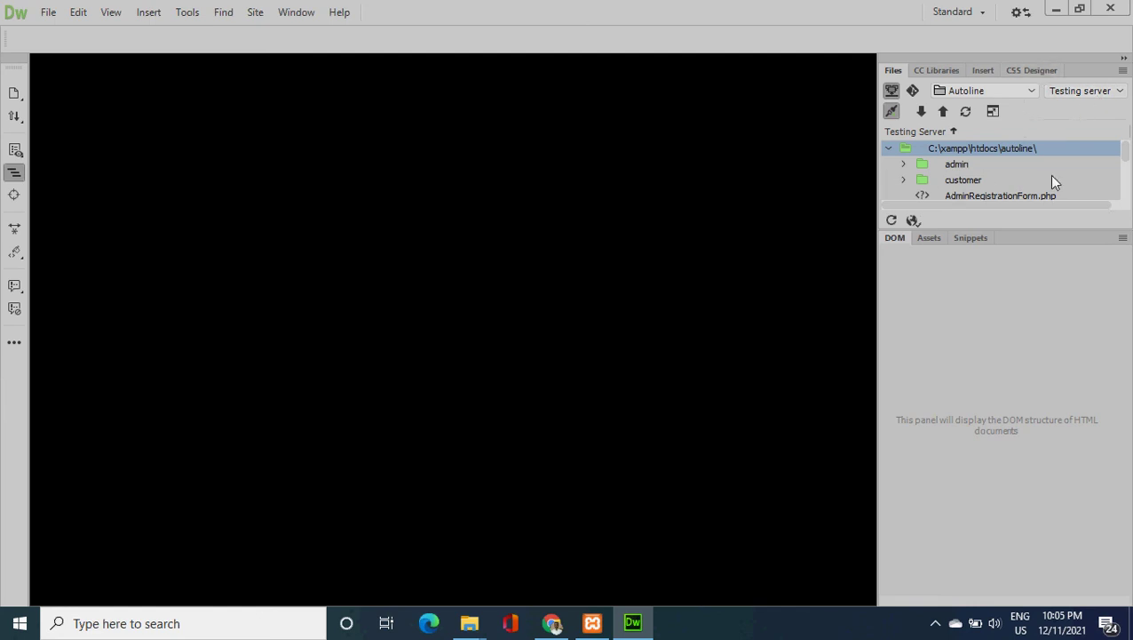
scroll(1125, 156, "down", 1)
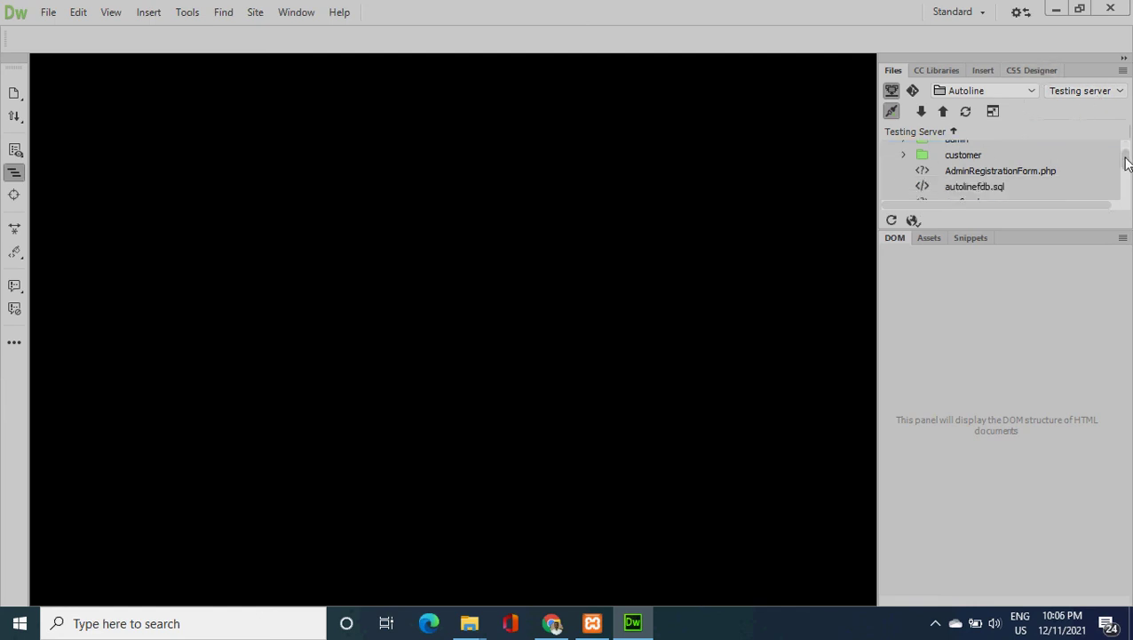
left_click(993, 111)
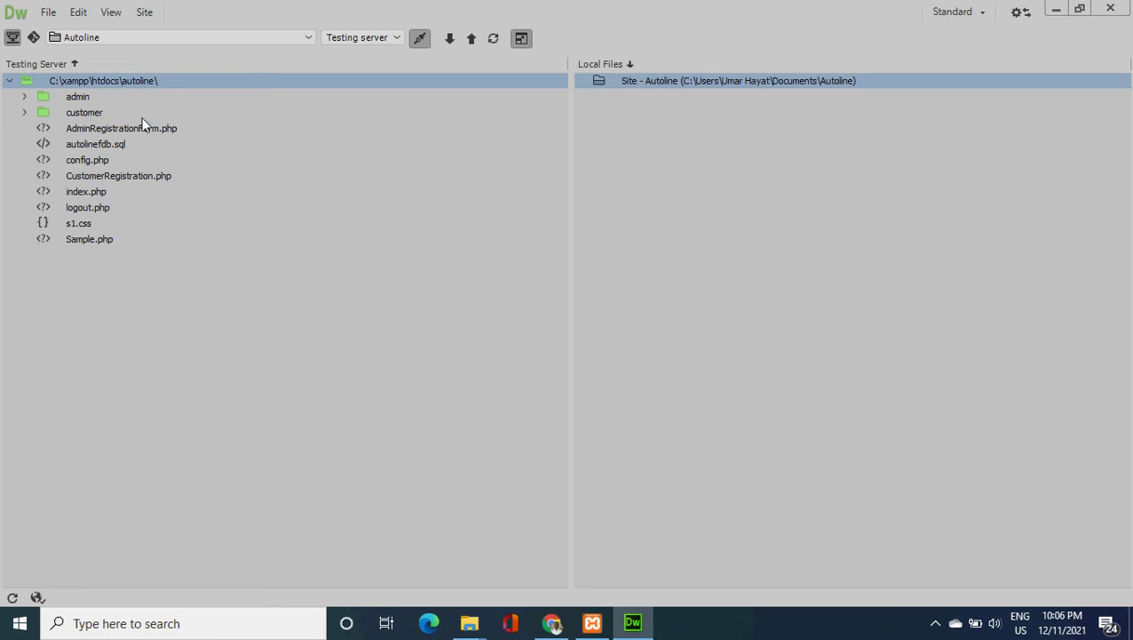
- Synchronize the entire Autoline site with the testing server using Get and Put newer files
key("ctrl+a")
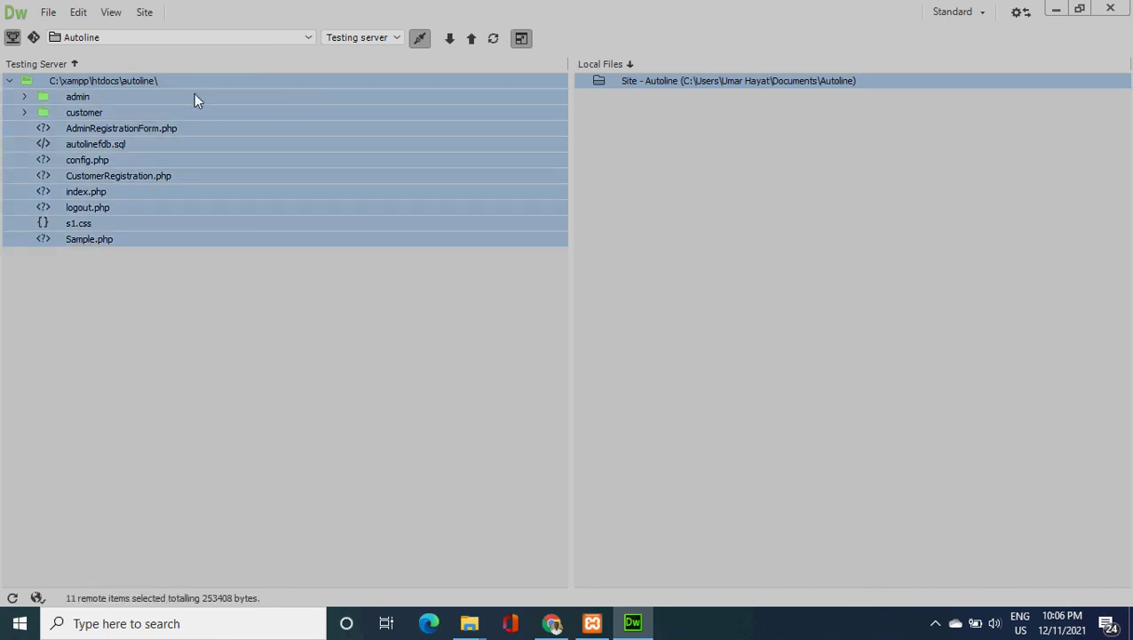
left_click(491, 40)
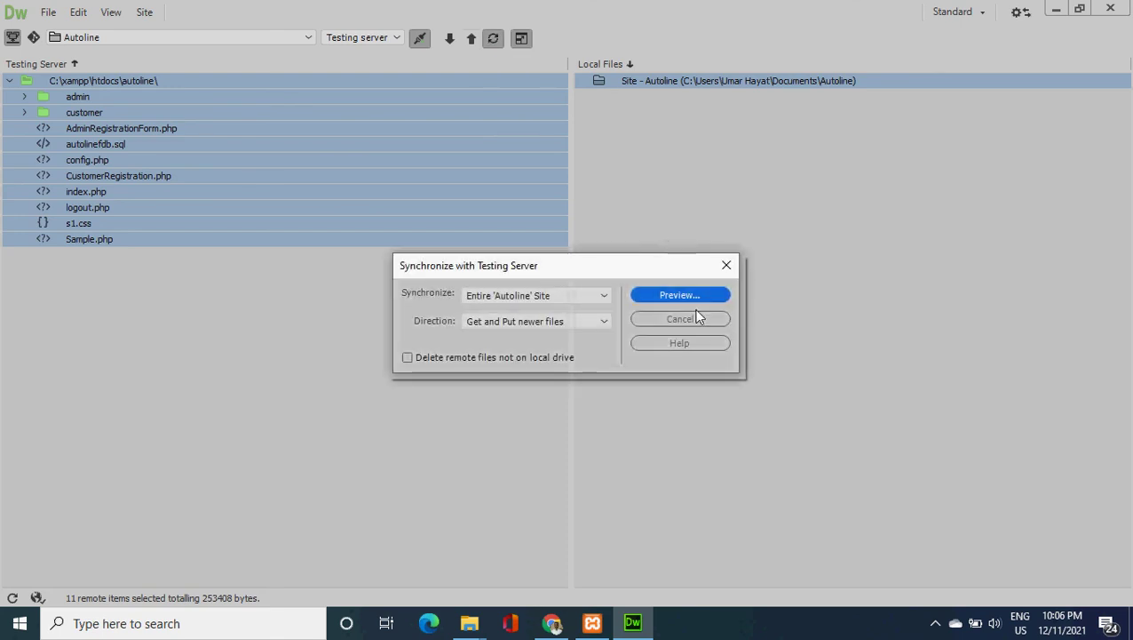
left_click(687, 289)
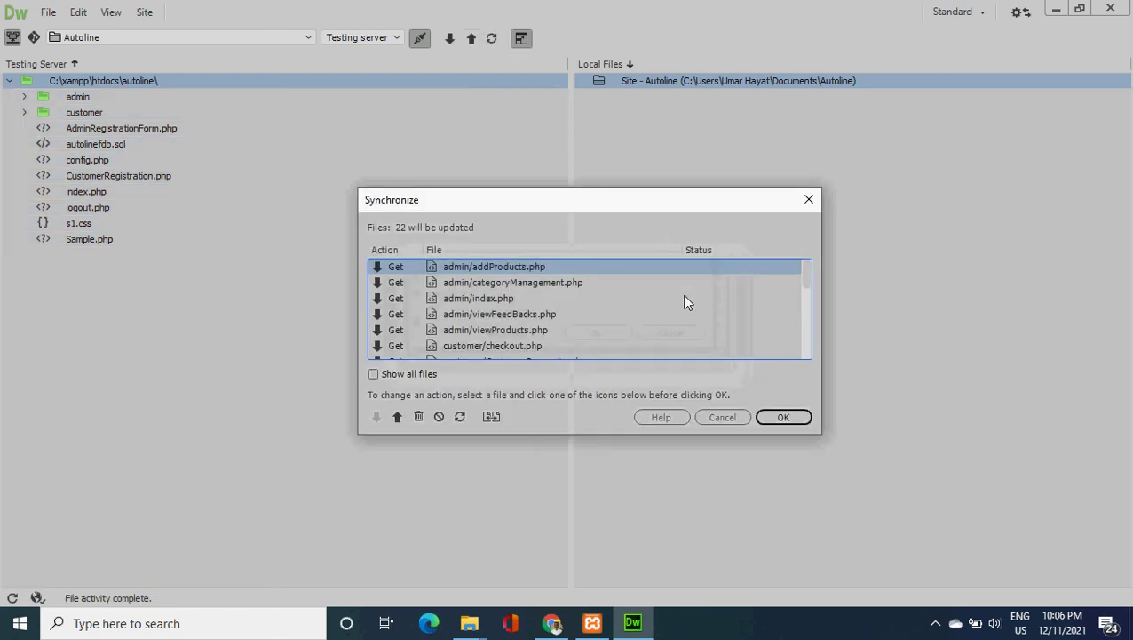
left_click(787, 417)
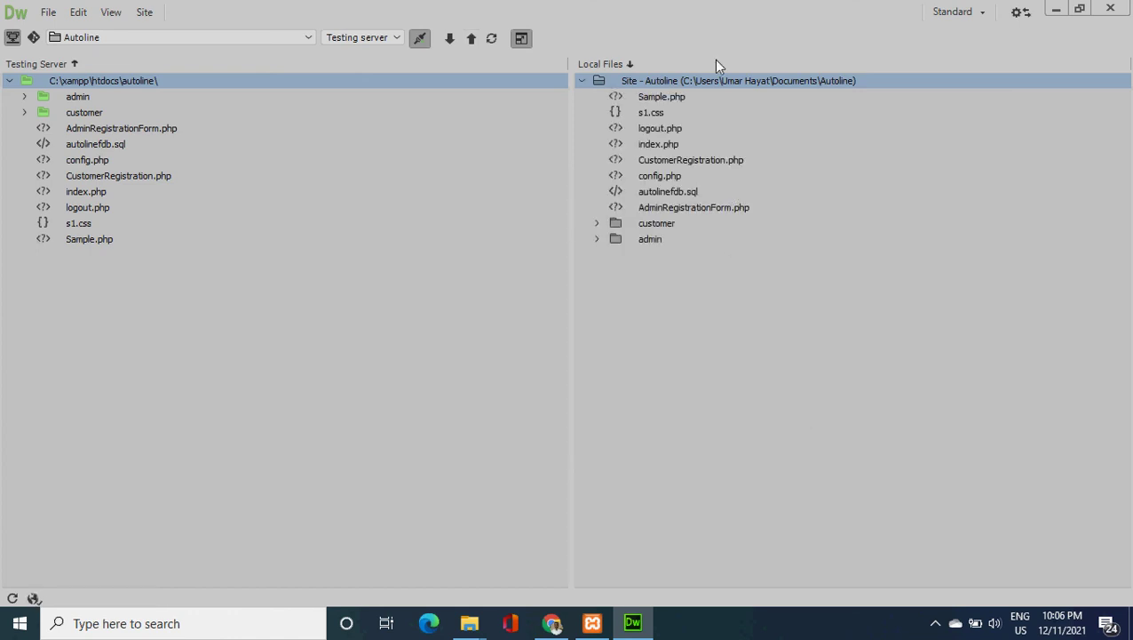
- Collapse the file view and open index.php from the testing server without transferring its dependent files
left_click(522, 38)
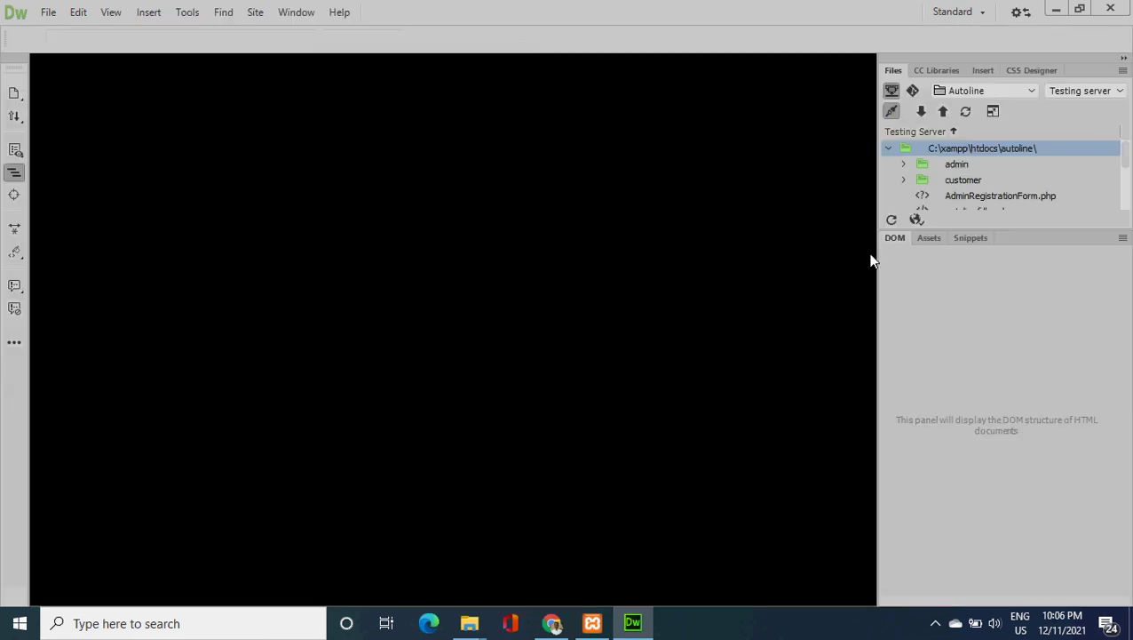
left_click_drag(1129, 161, 1126, 193)
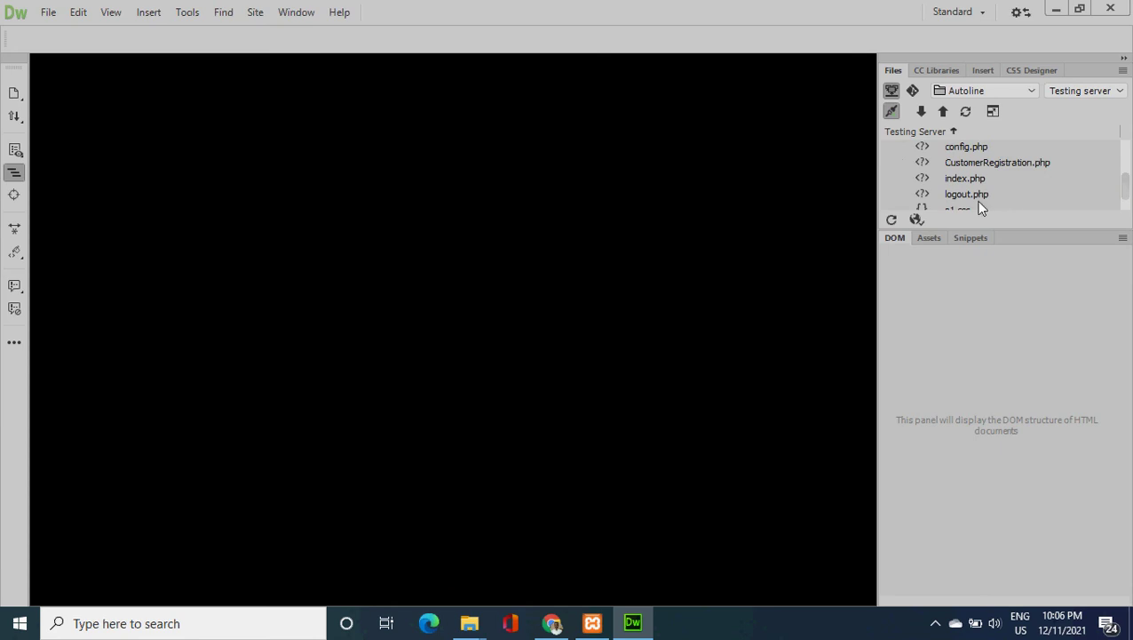
double_click(973, 179)
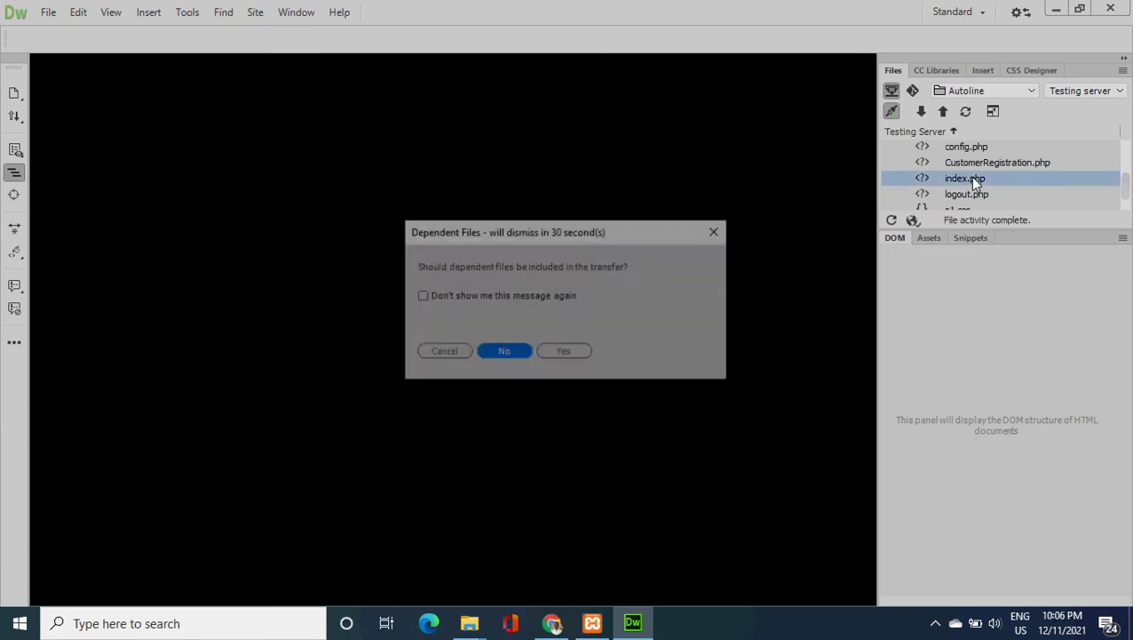
left_click(502, 353)
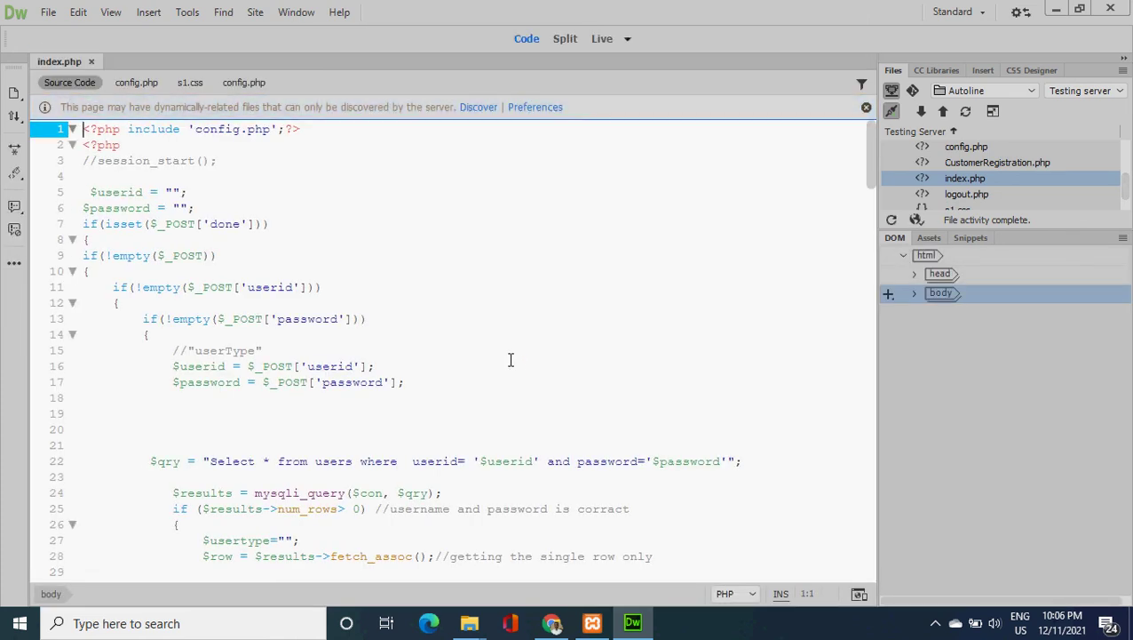
- Discover the dynamically related files of index.php and preview the page in Google Chrome
left_click(478, 108)
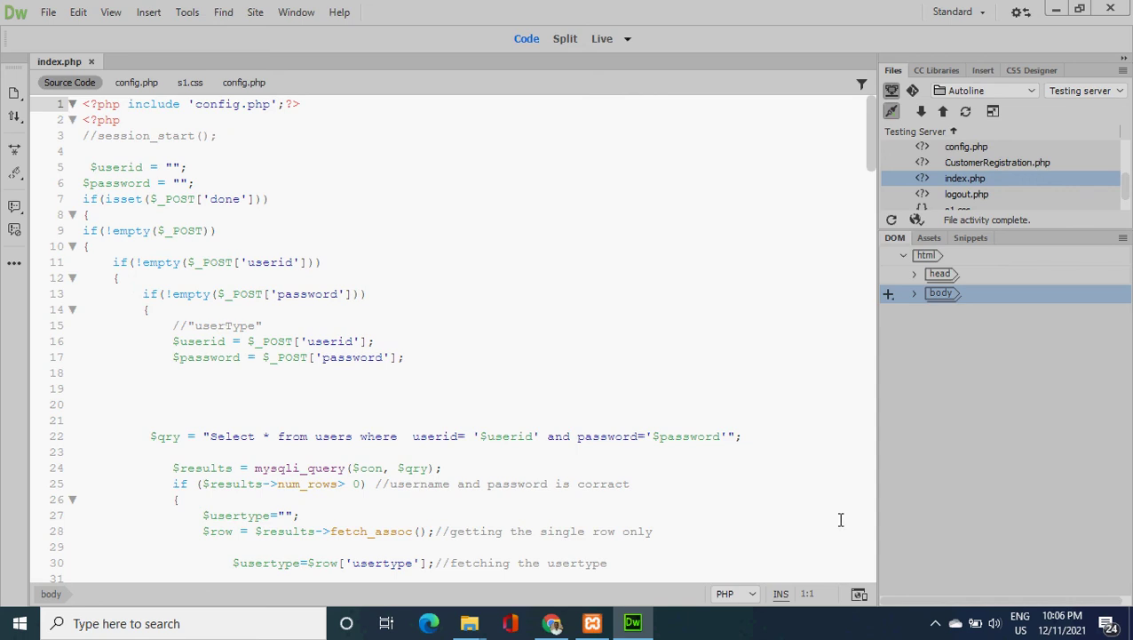
left_click(859, 595)
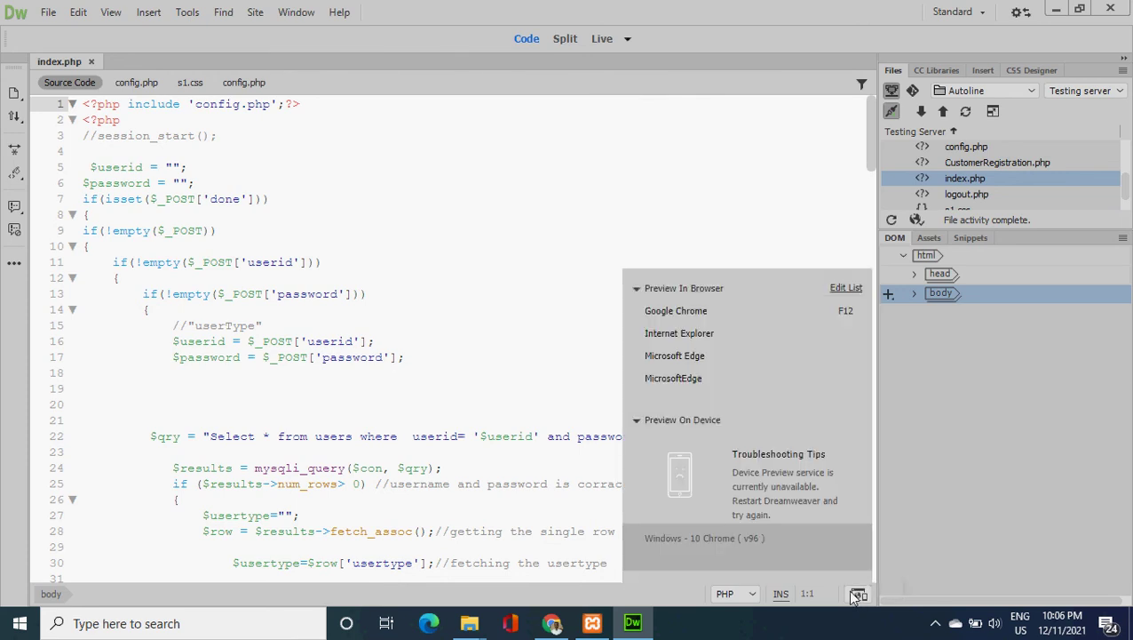
left_click(706, 317)
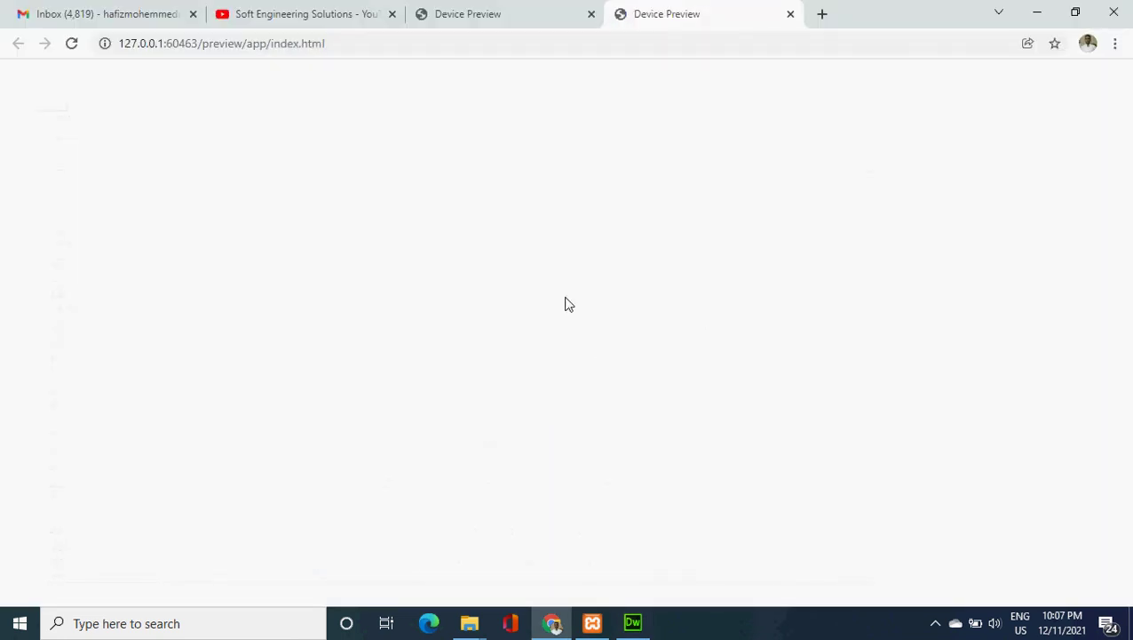